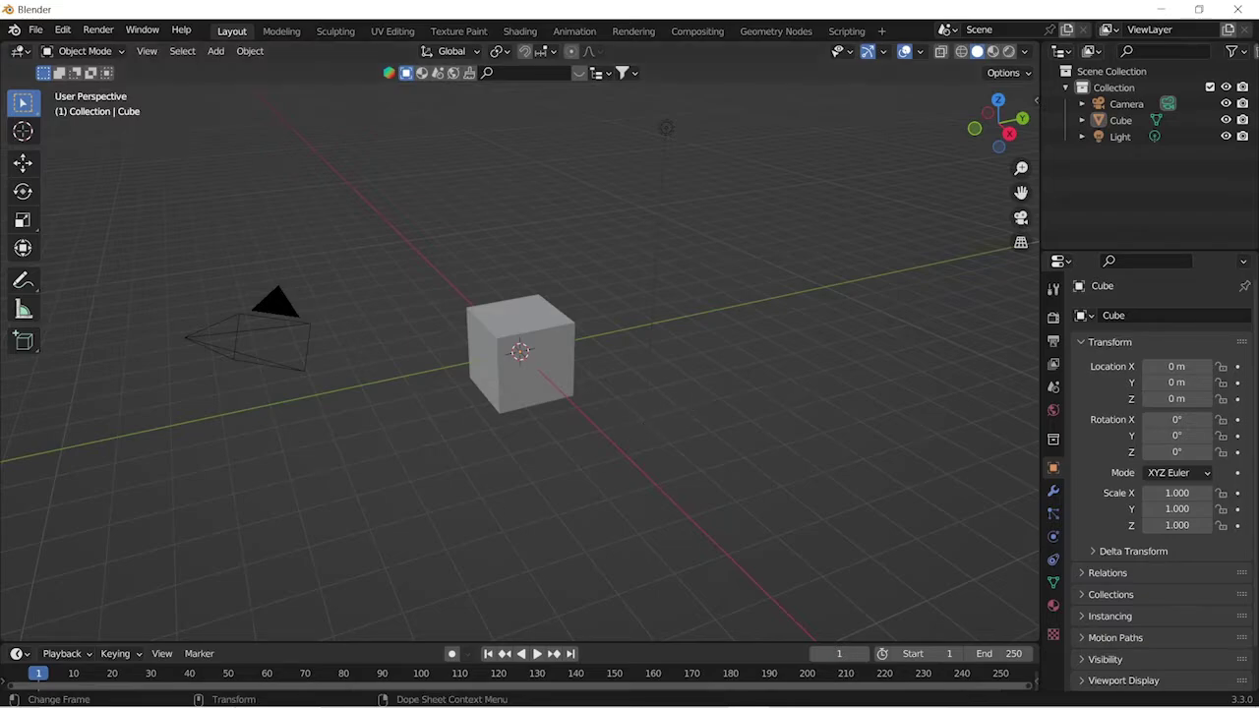
Find GeForce Experience through the system search and switch to it
{"action": "left_click", "coordinate": [157, 698]}
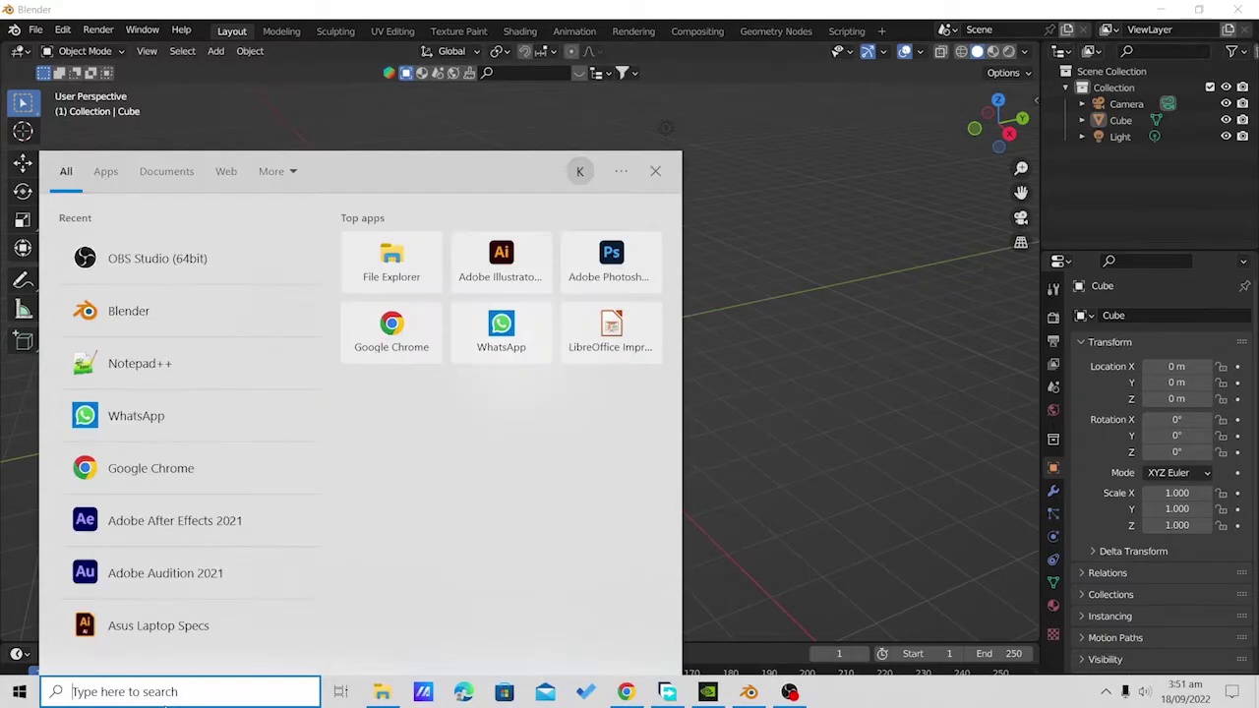
{"action": "type", "text": "nvifi"}
{"action": "key", "text": "BackSpace"}
{"action": "key", "text": "BackSpace"}
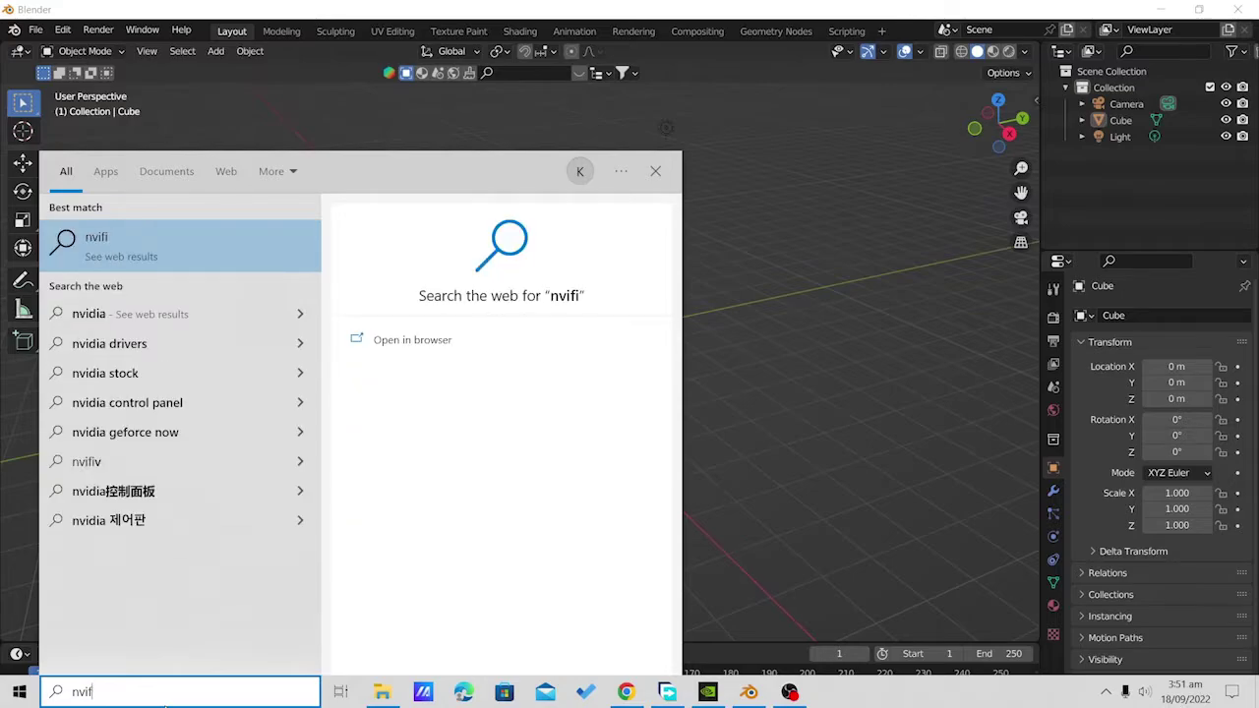
{"action": "type", "text": "d"}
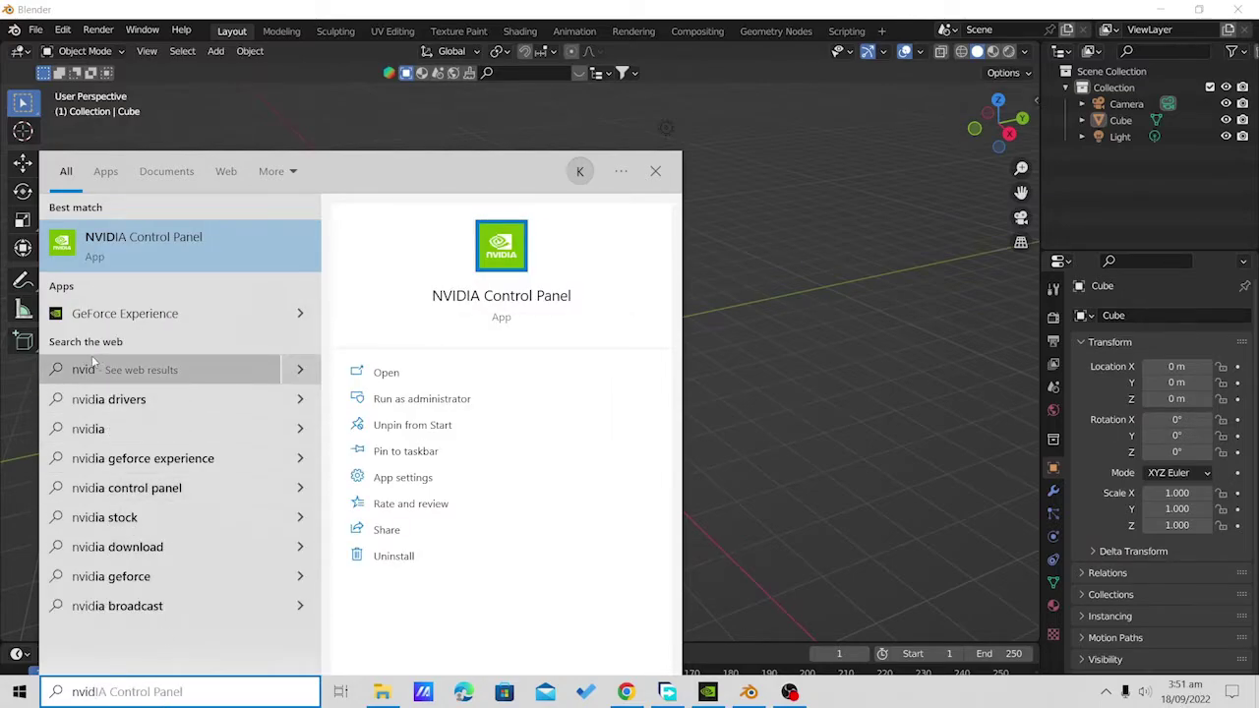
{"action": "left_click", "coordinate": [124, 323]}
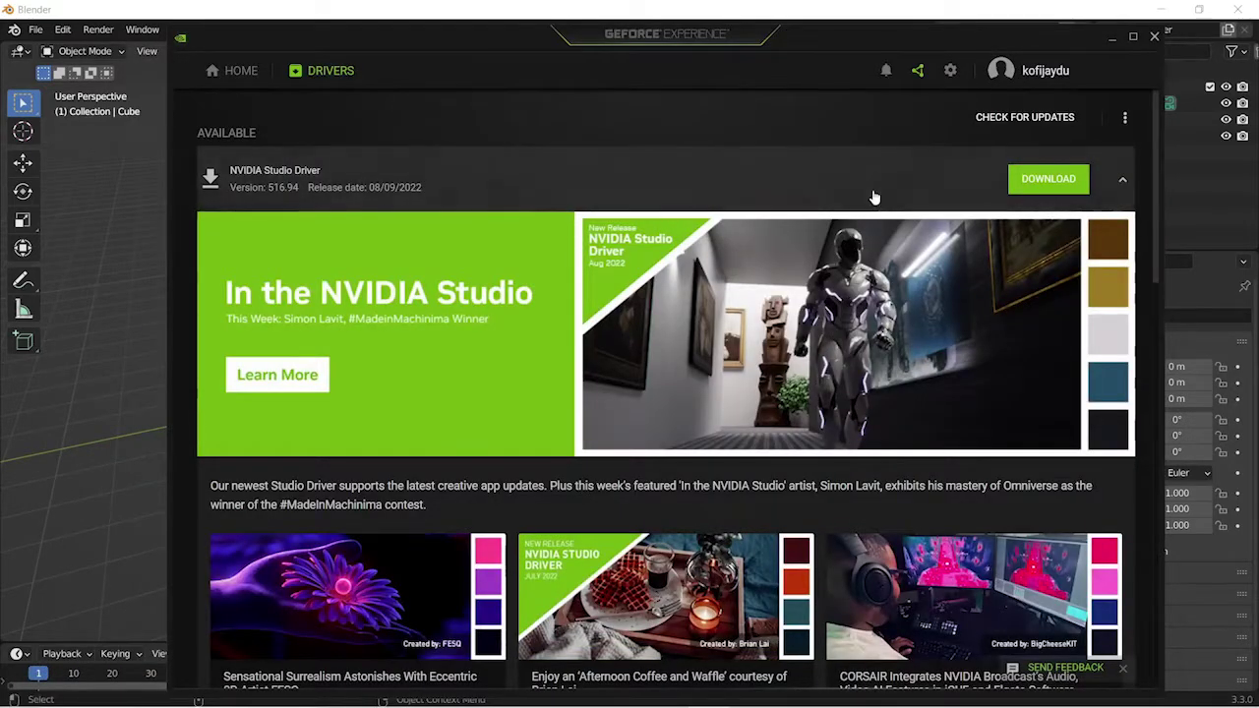
Check for driver updates with the Studio Driver preference and start downloading NVIDIA Studio Driver 516.94
{"action": "left_click", "coordinate": [995, 118]}
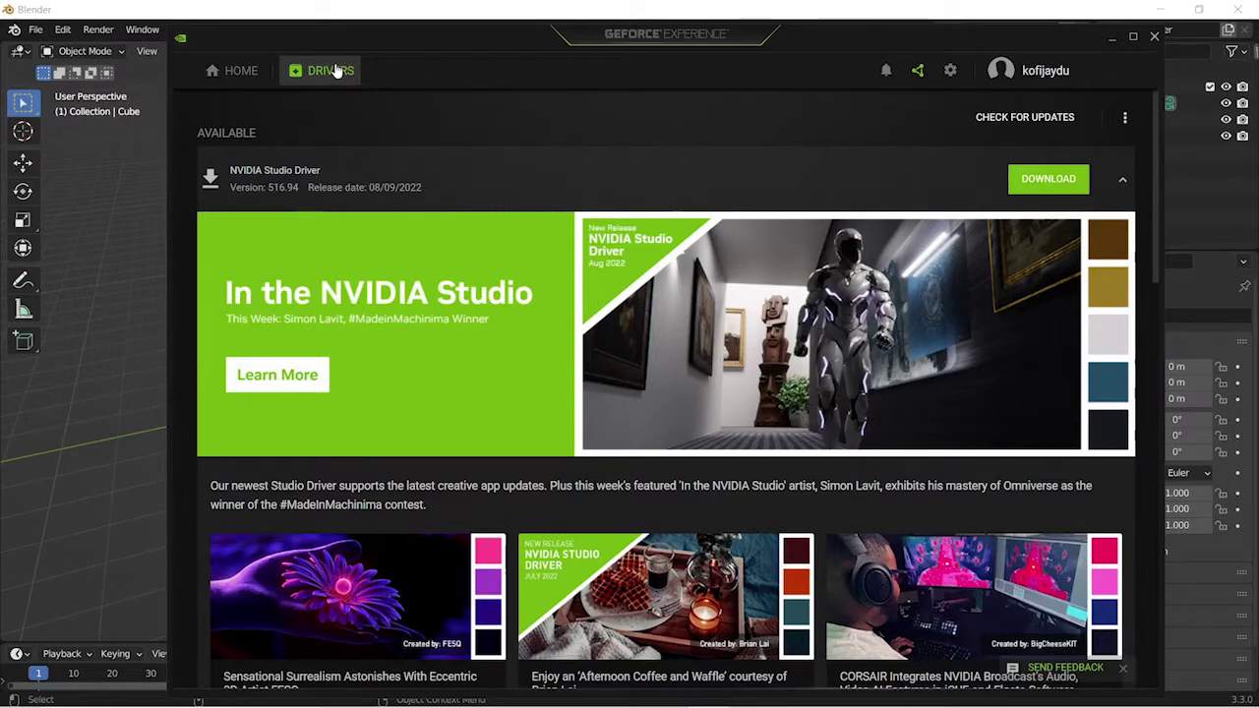
{"action": "left_click", "coordinate": [1125, 118]}
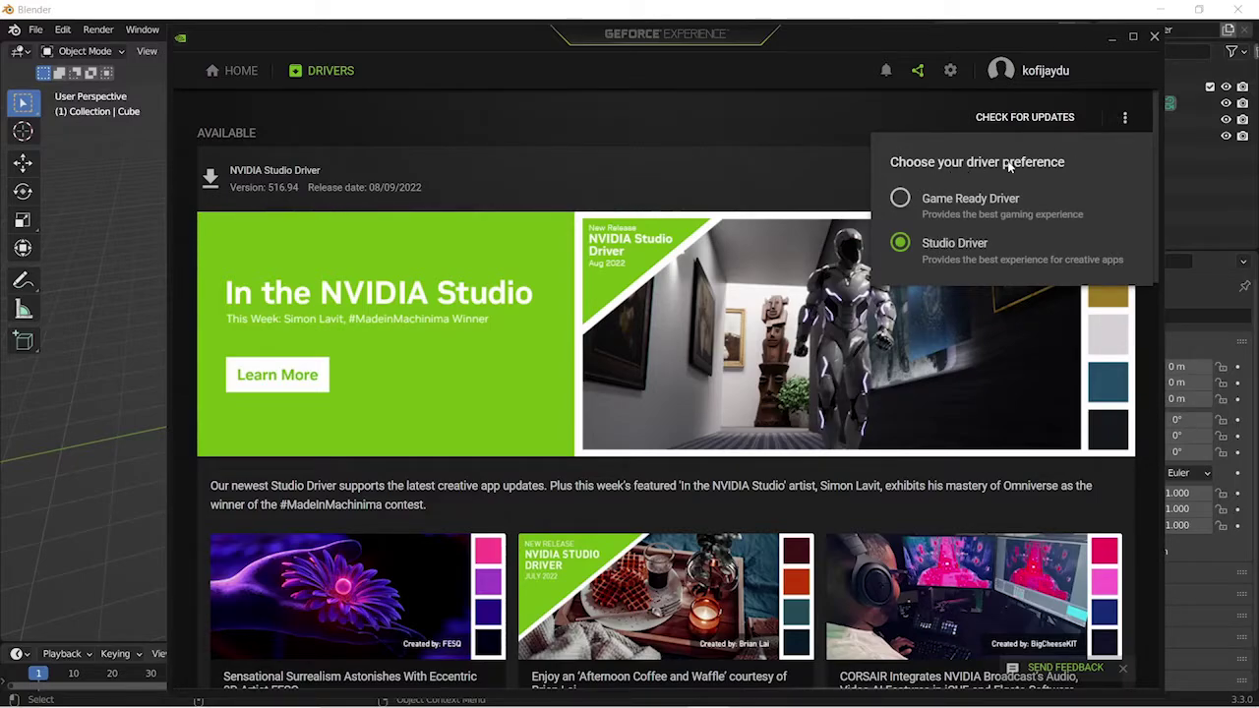
{"action": "left_click", "coordinate": [958, 252]}
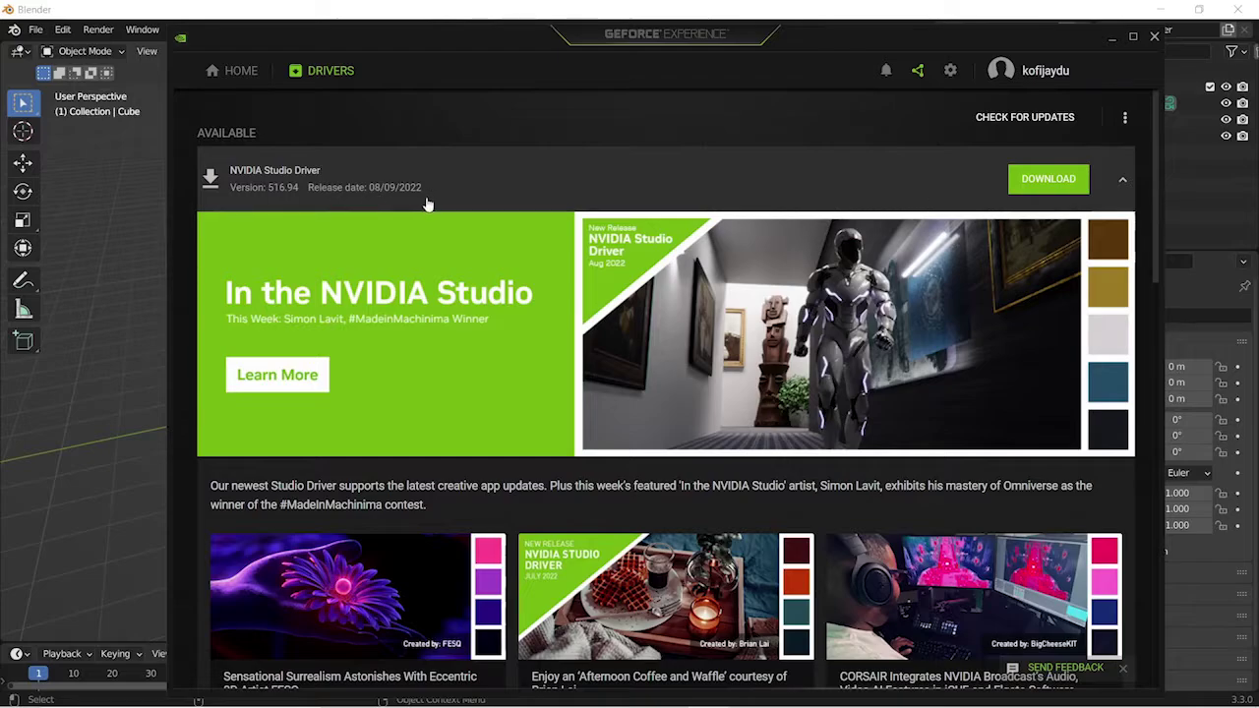
{"action": "left_click", "coordinate": [1046, 179]}
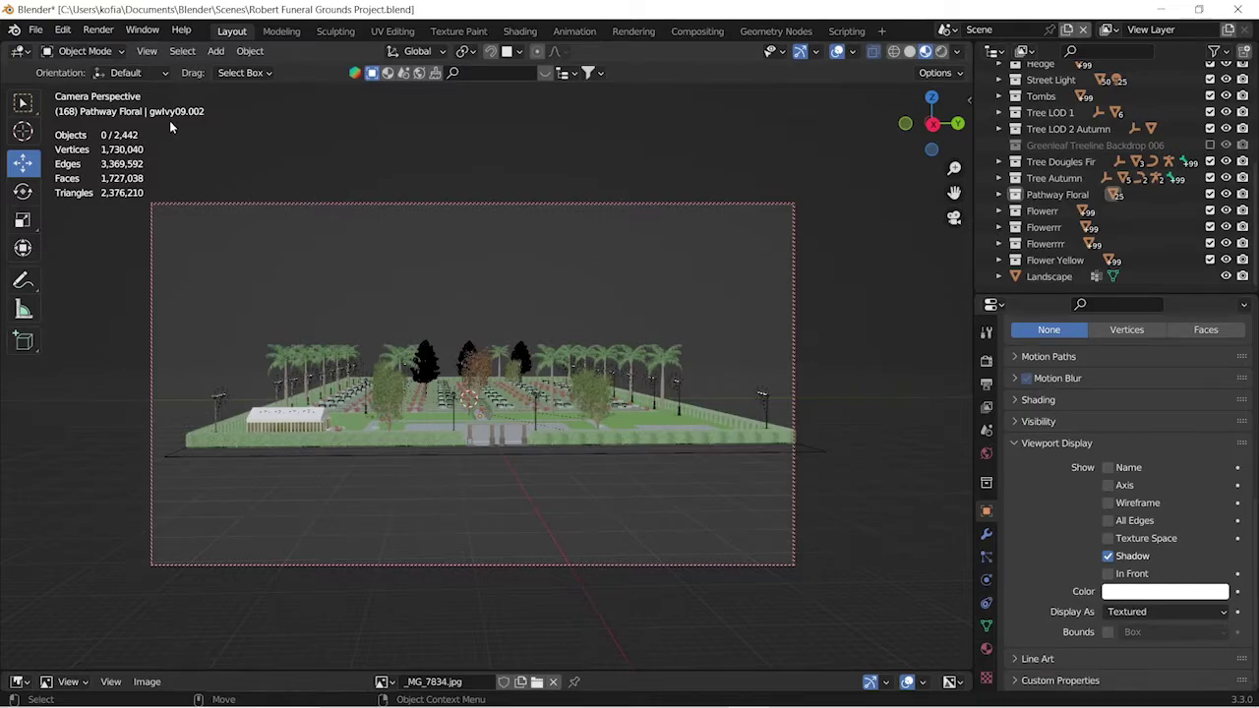
In Blender, review the Cycles render devices in the system preferences and set the scene's Cycles device to GPU Compute
{"action": "left_click", "coordinate": [62, 30]}
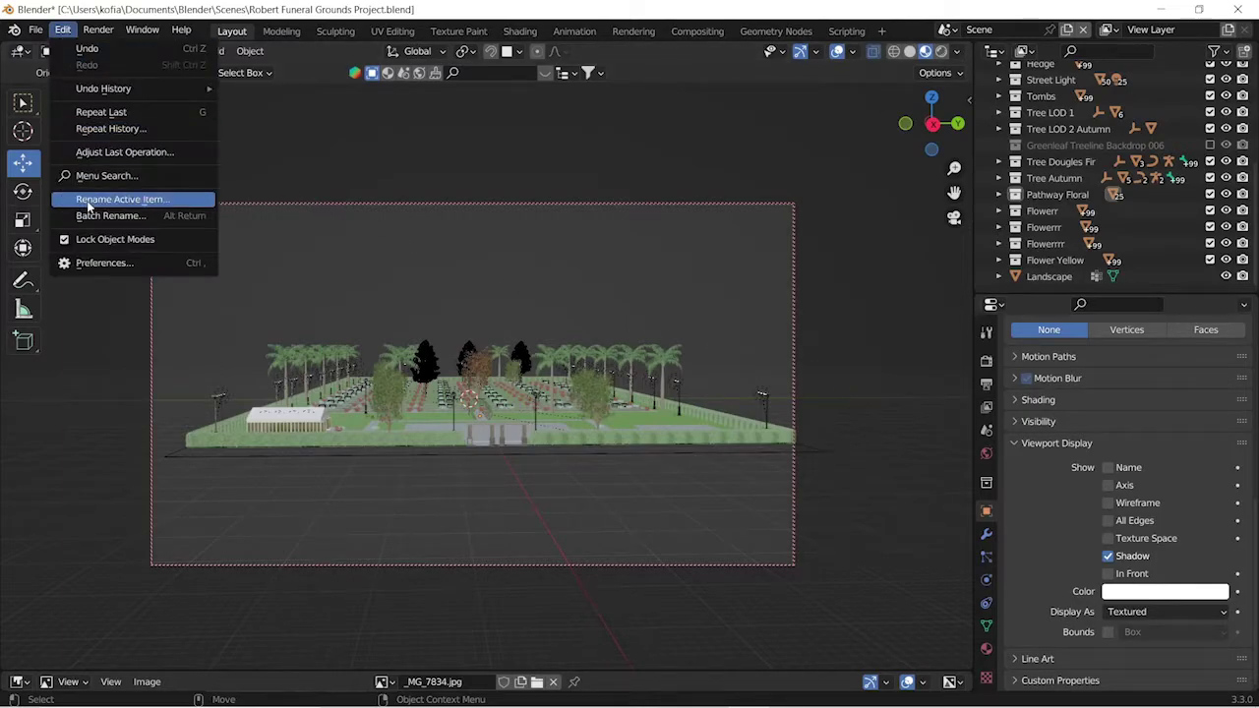
{"action": "left_click", "coordinate": [104, 263]}
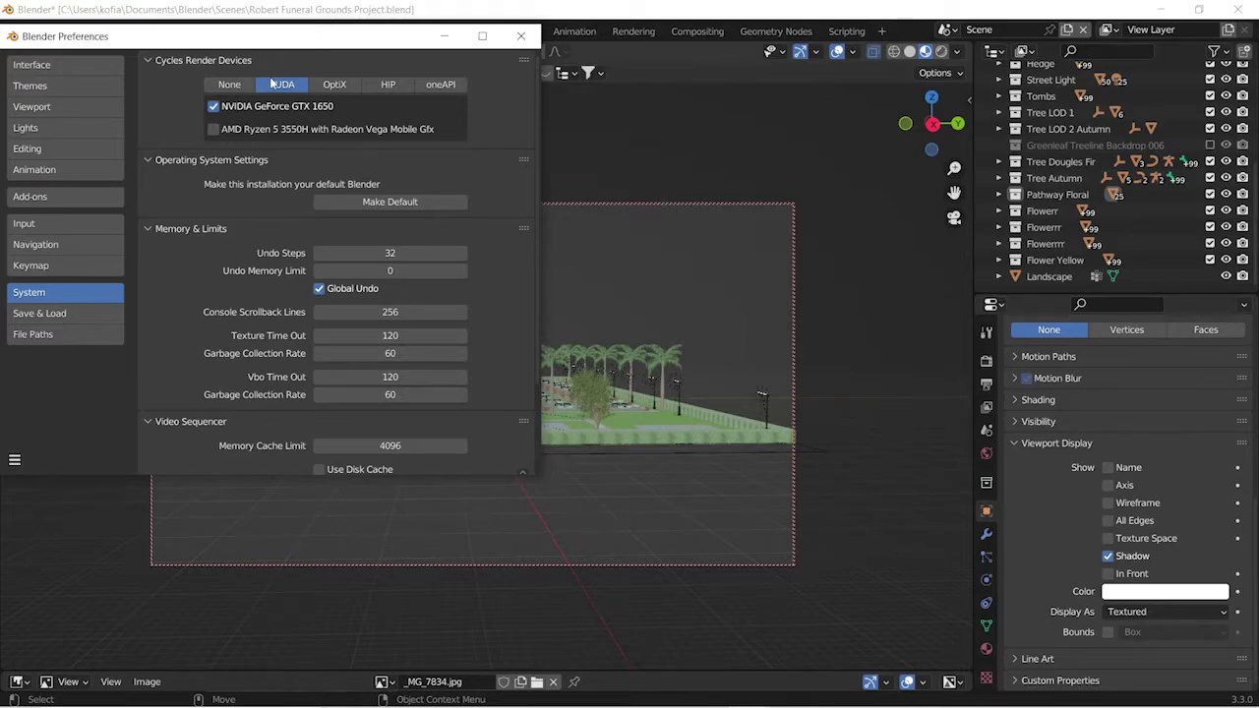
{"action": "left_click", "coordinate": [520, 36]}
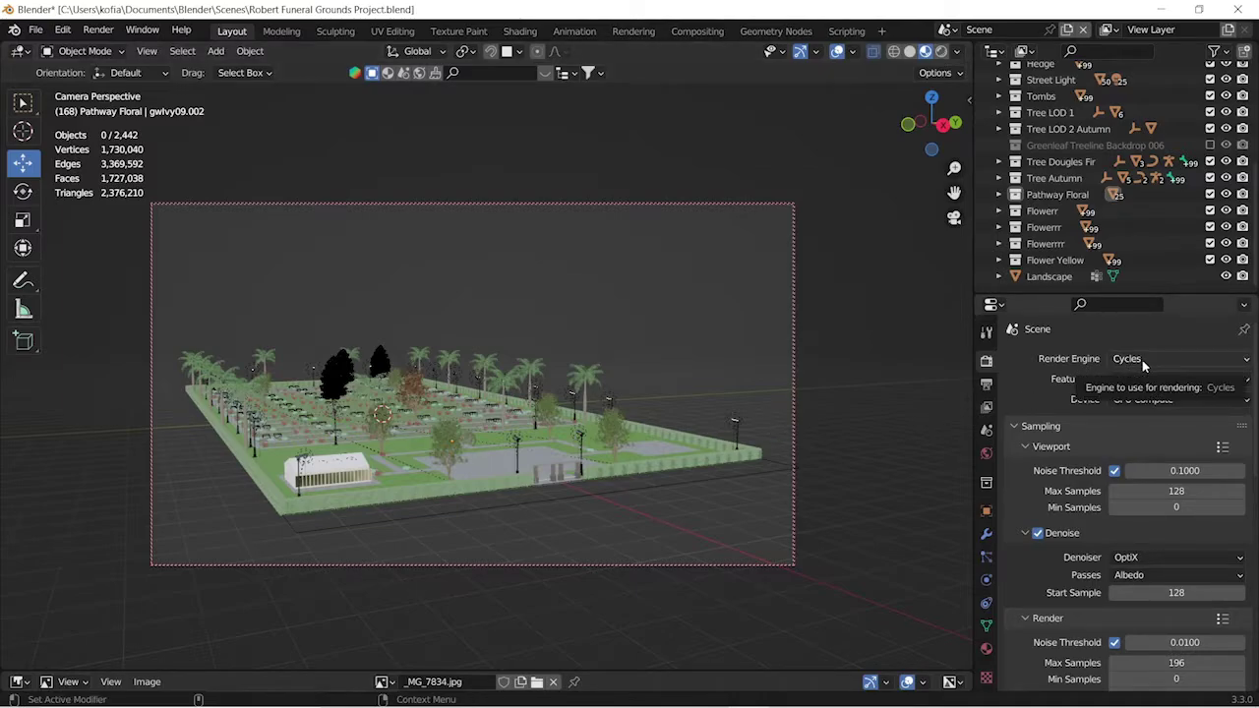
{"action": "left_click", "coordinate": [1126, 401]}
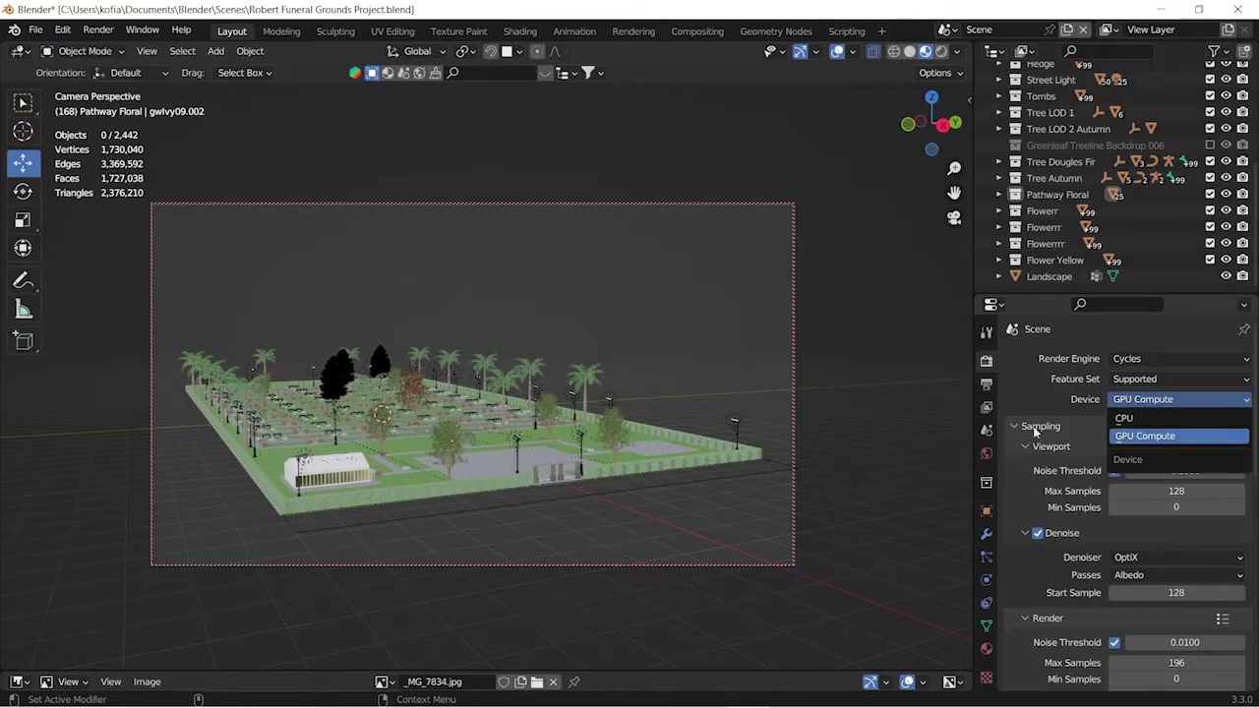
{"action": "left_click", "coordinate": [1141, 436]}
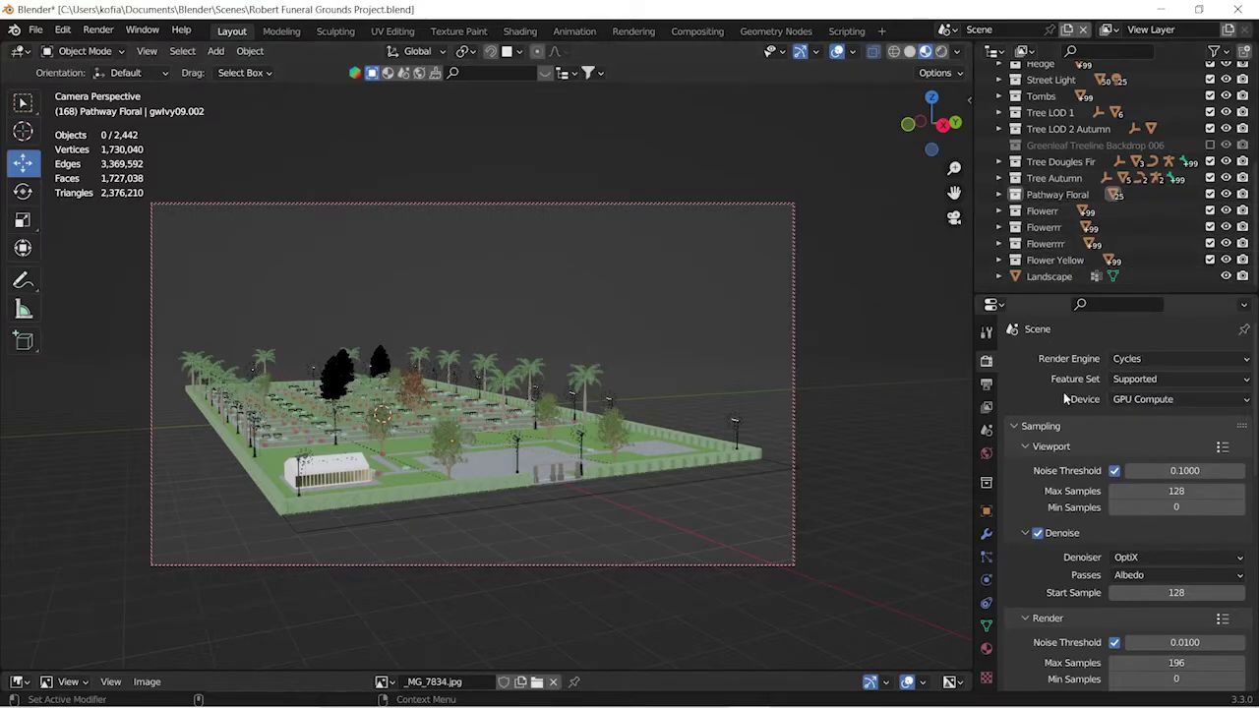
Try the rendered viewport with the Cycles device set to CPU and switch the device back to GPU Compute
{"action": "left_click", "coordinate": [1142, 400]}
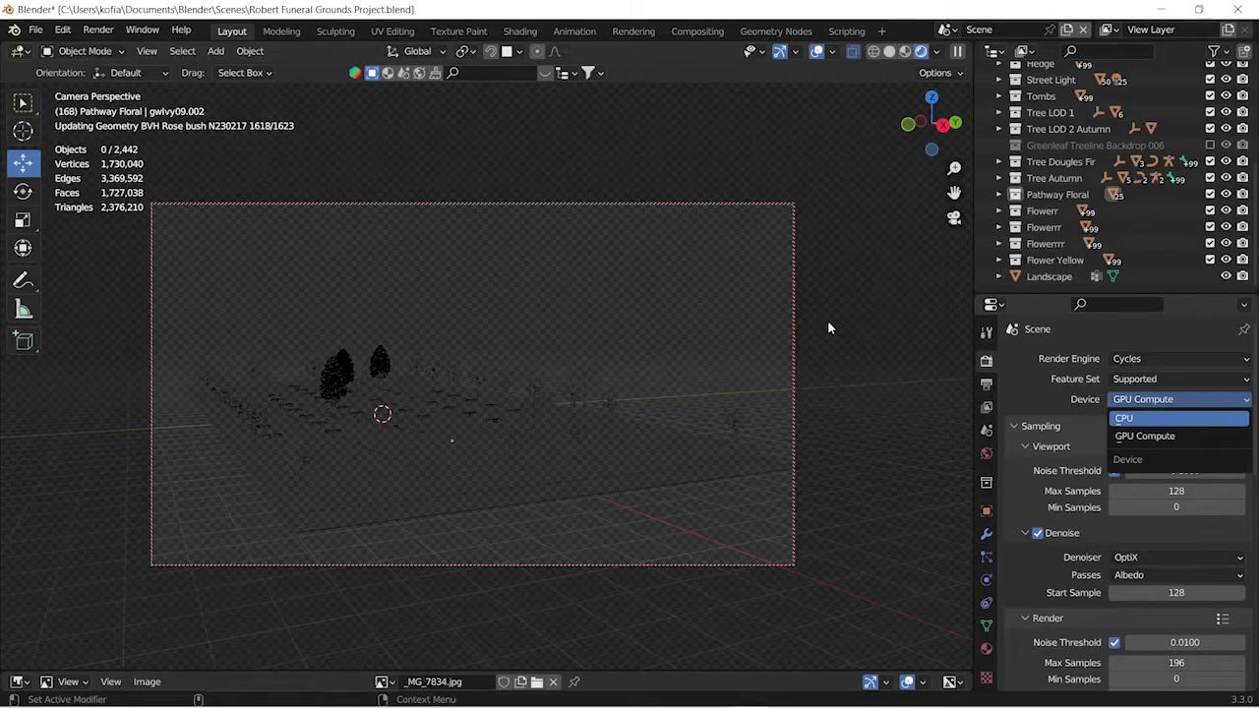
{"action": "key", "text": "Return"}
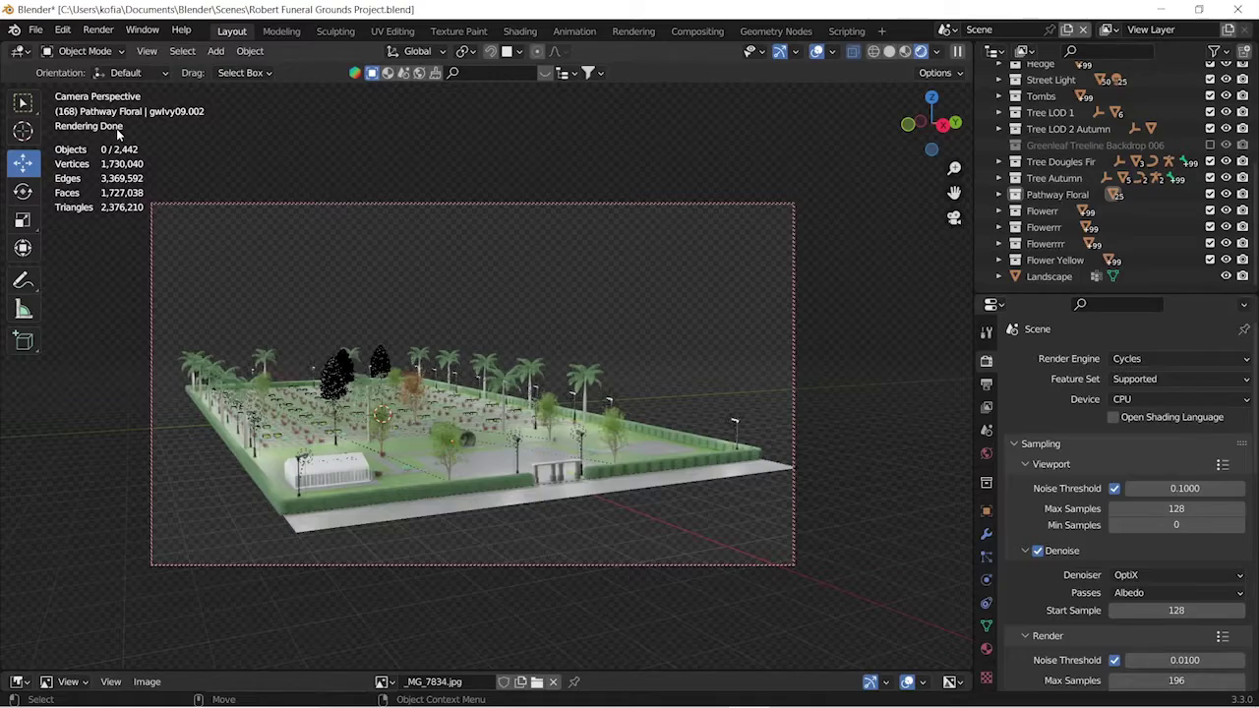
{"action": "left_click", "coordinate": [1198, 400]}
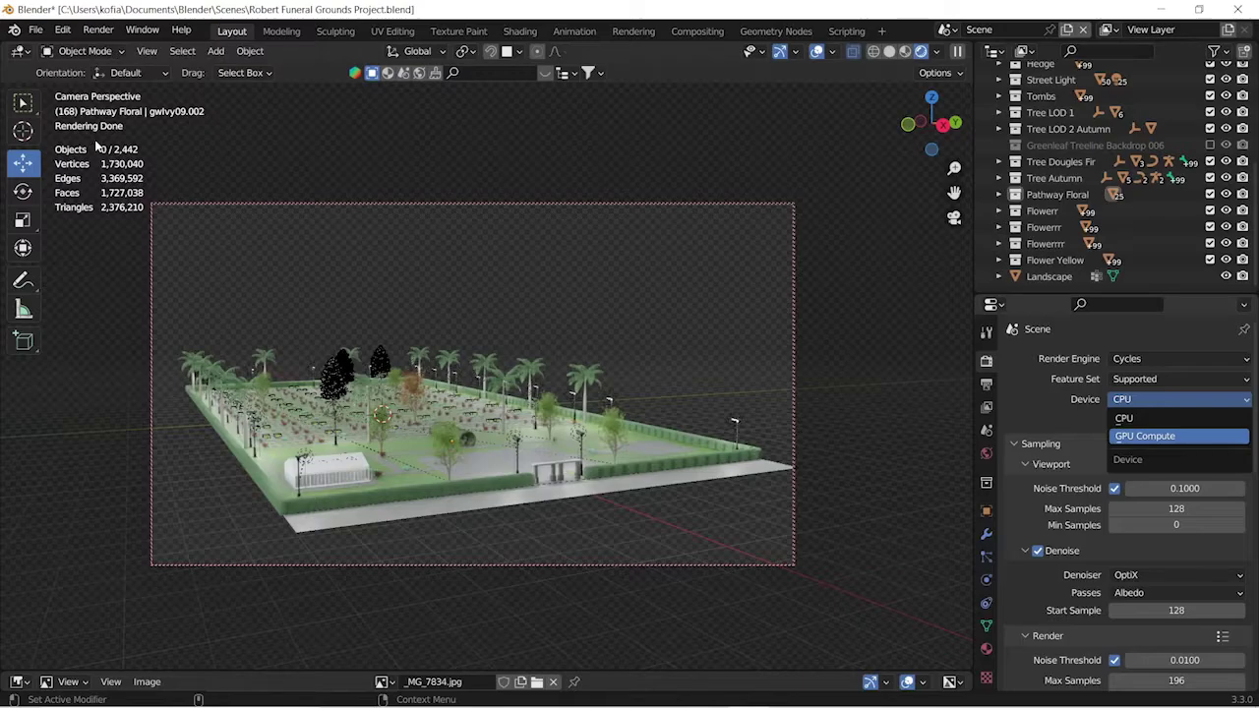
{"action": "key", "text": "Return"}
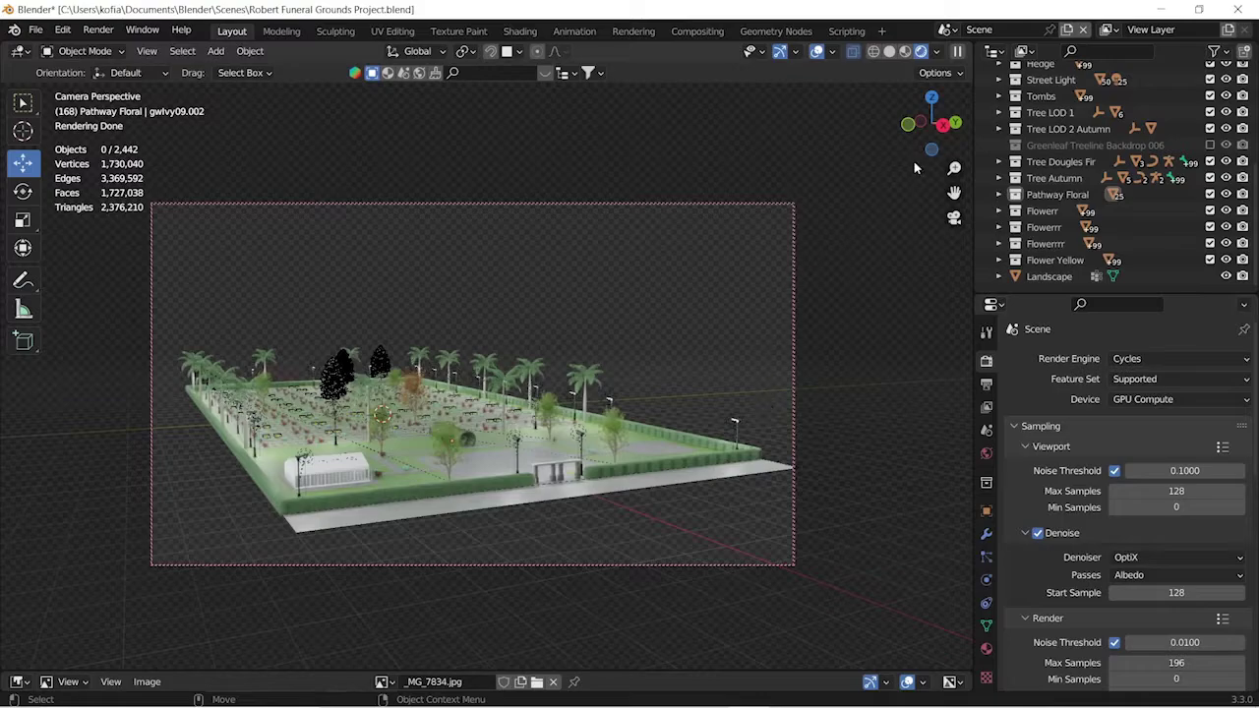
Orbit the rendered cemetery scene to examine viewport rendering speed and inspect the viewport denoise and denoiser options
{"action": "left_click_drag", "start_coordinate": [930, 124], "coordinate": [912, 128]}
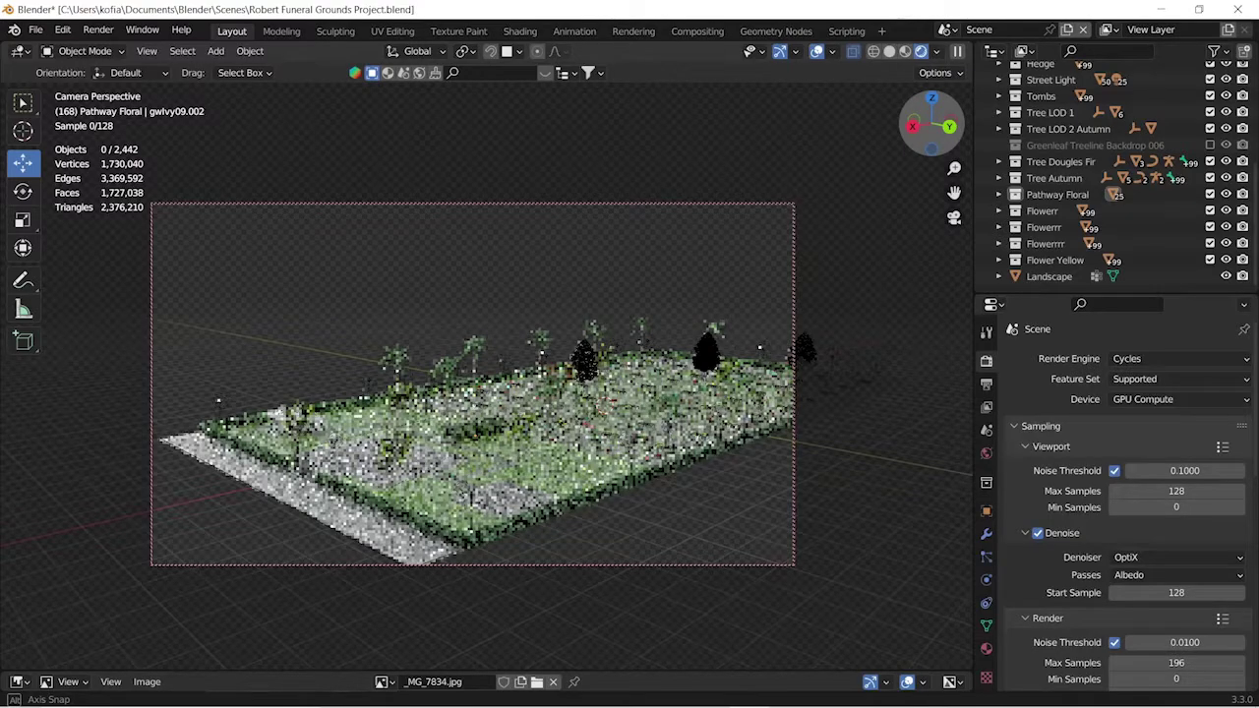
{"action": "left_click_drag", "start_coordinate": [912, 129], "coordinate": [924, 119]}
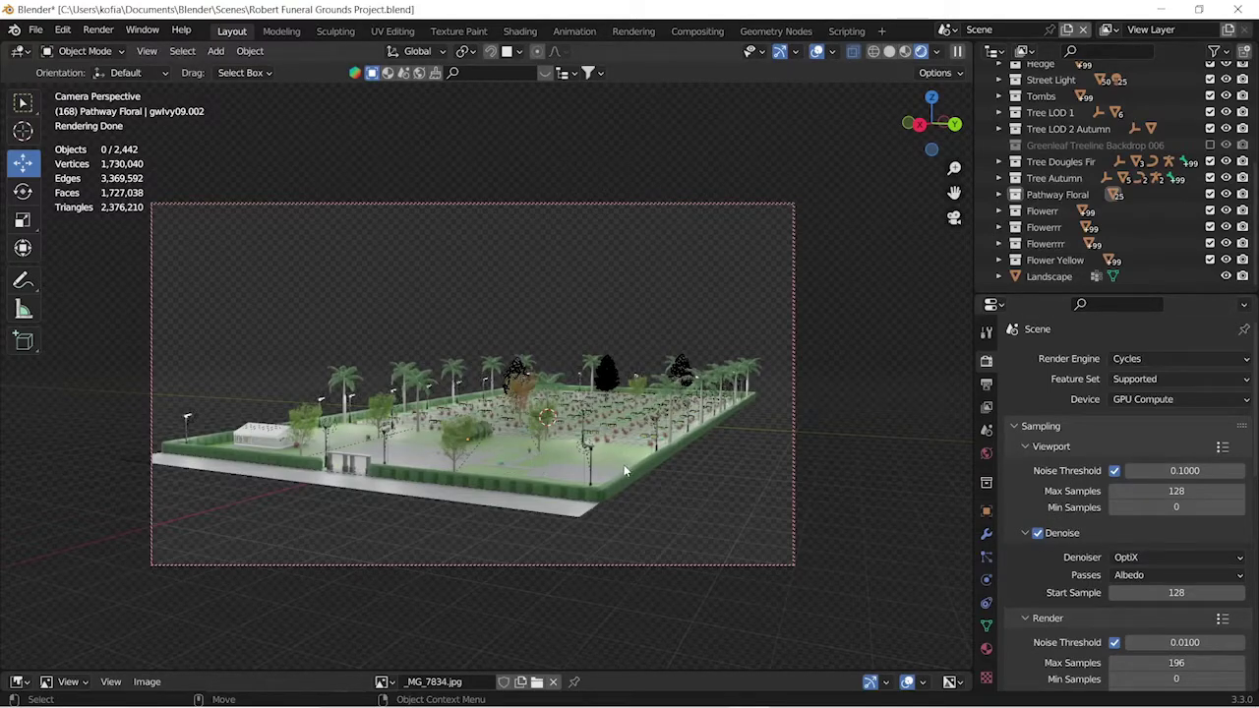
{"action": "left_click", "coordinate": [1045, 535]}
{"action": "left_click", "coordinate": [1044, 535]}
{"action": "left_click", "coordinate": [1126, 557]}
{"action": "left_click_drag", "start_coordinate": [922, 134], "coordinate": [963, 135]}
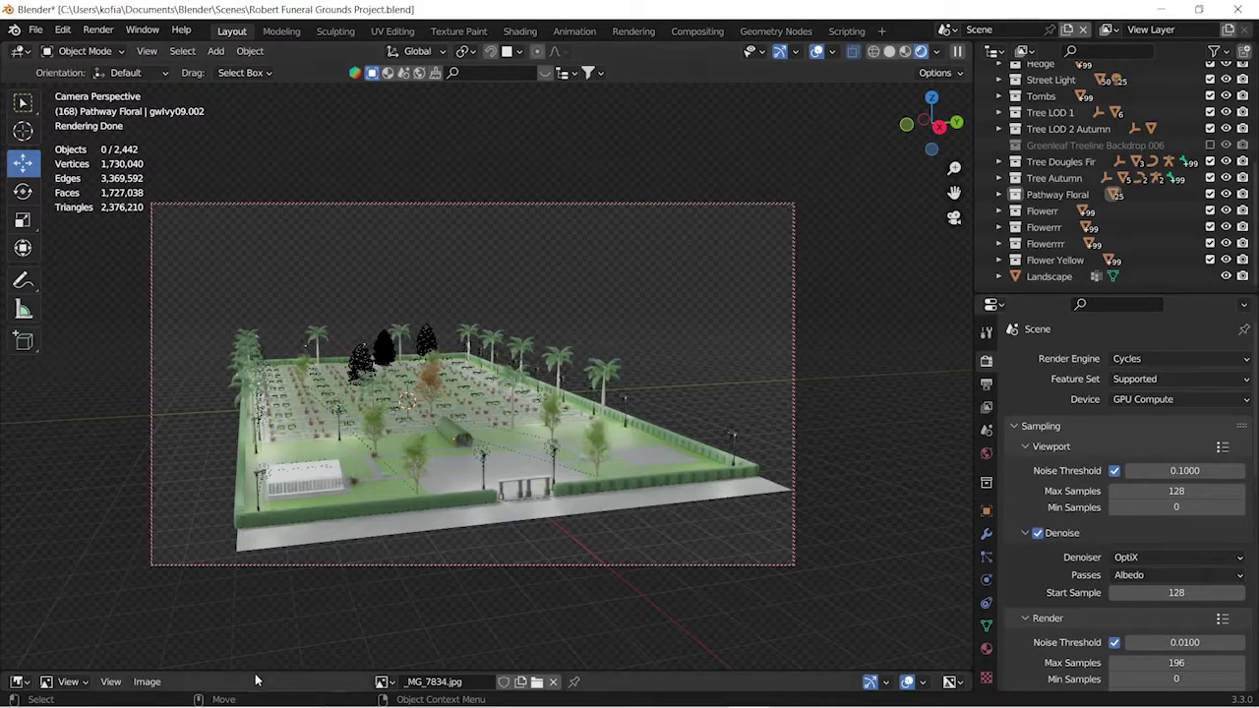
Use the Image Editor in the area below the 3D viewport and enlarge it to nearly half the window height
{"action": "left_click_drag", "start_coordinate": [266, 661], "coordinate": [267, 660]}
{"action": "left_click_drag", "start_coordinate": [279, 576], "coordinate": [282, 542]}
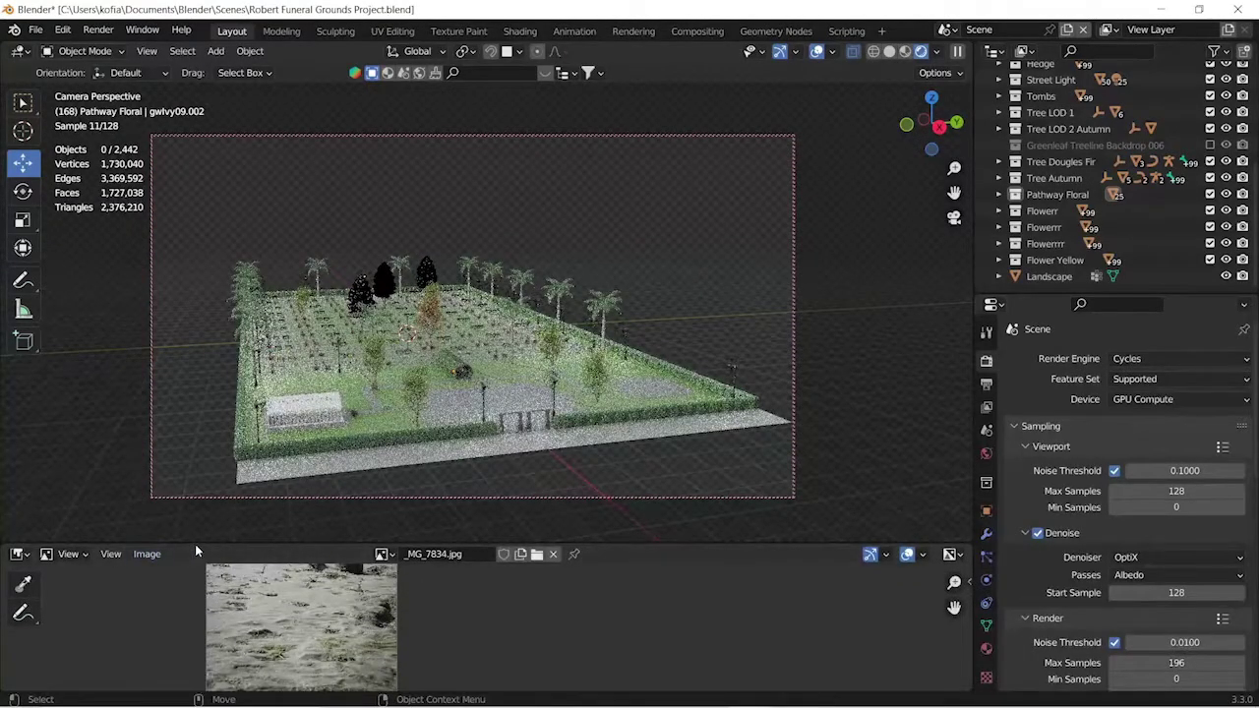
{"action": "left_click_drag", "start_coordinate": [196, 542], "coordinate": [194, 677]}
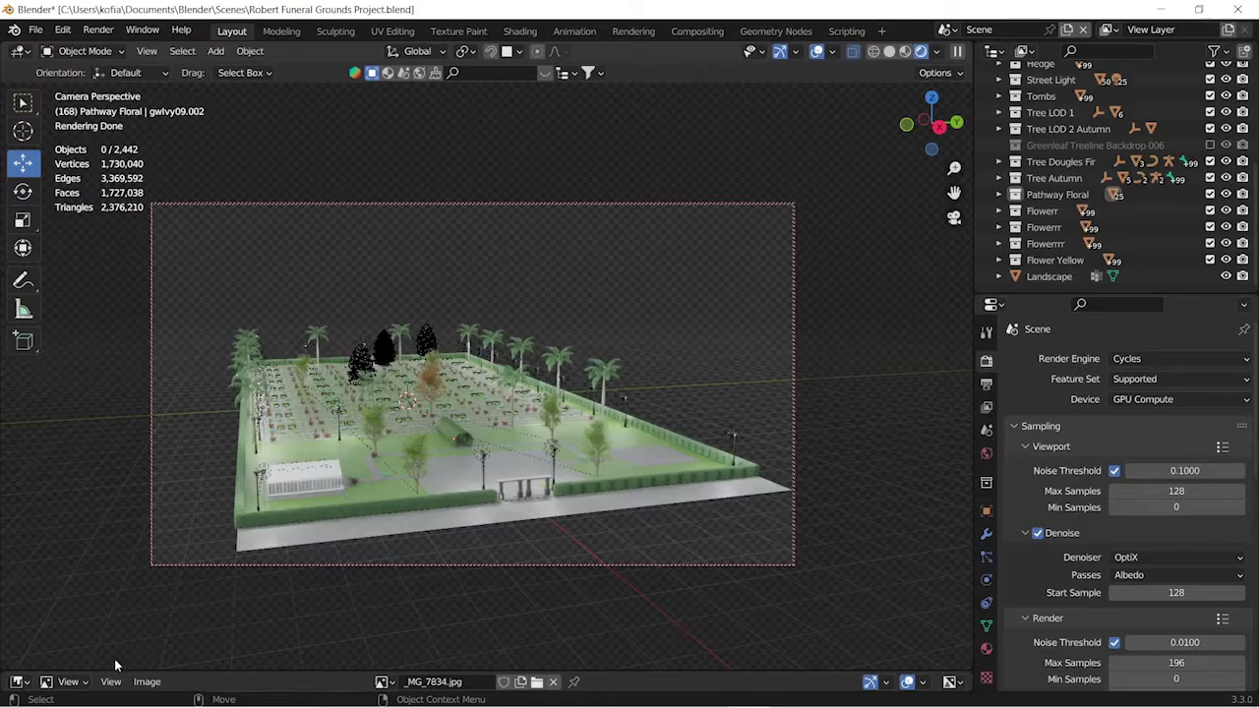
{"action": "left_click", "coordinate": [21, 681]}
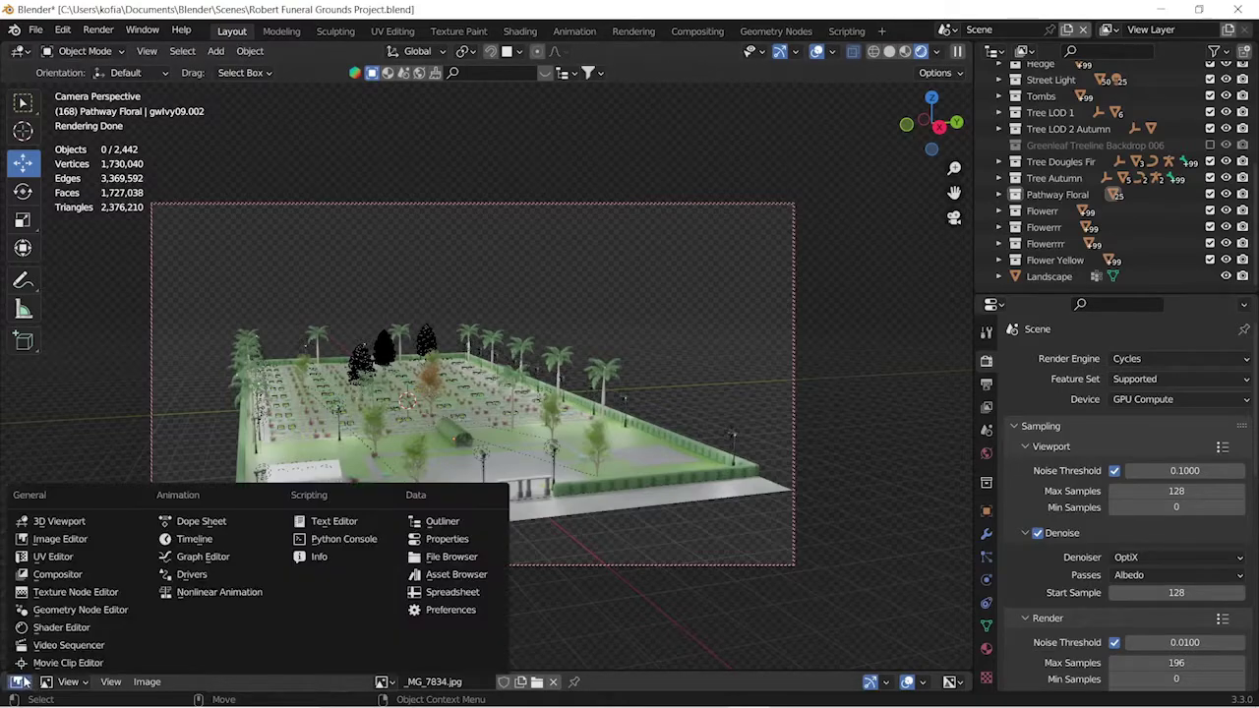
{"action": "left_click", "coordinate": [60, 539]}
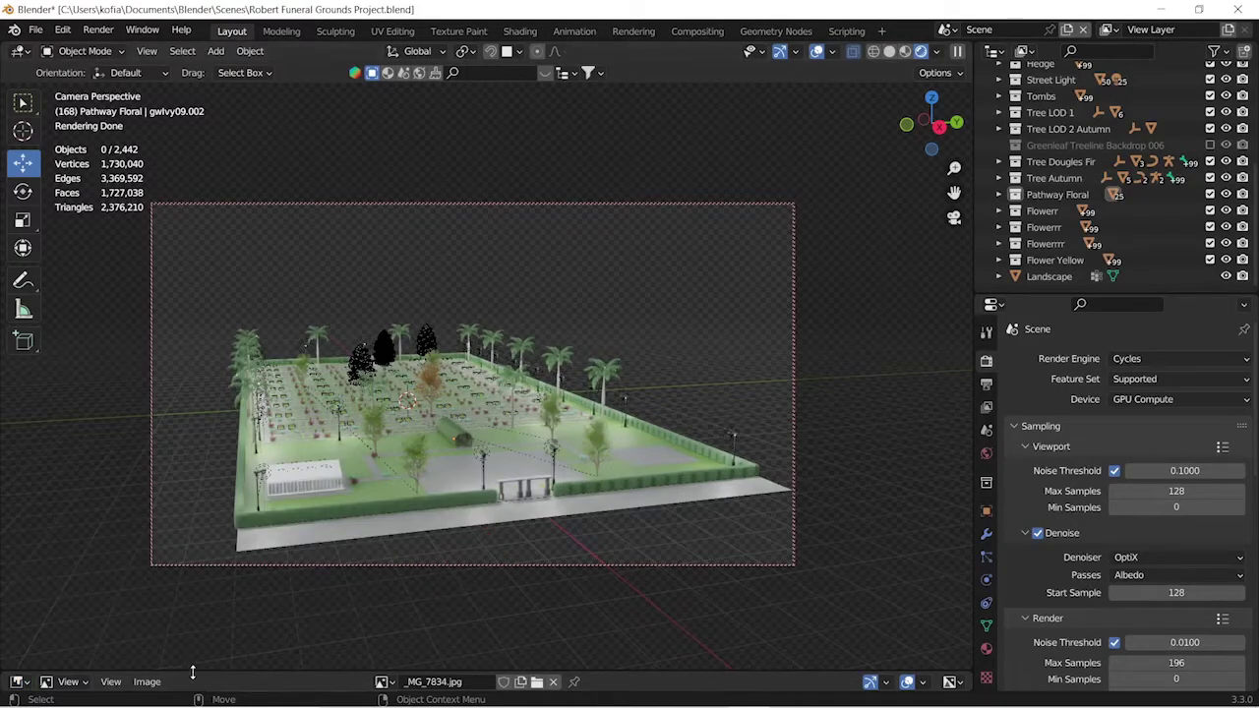
{"action": "left_click_drag", "start_coordinate": [193, 671], "coordinate": [391, 393]}
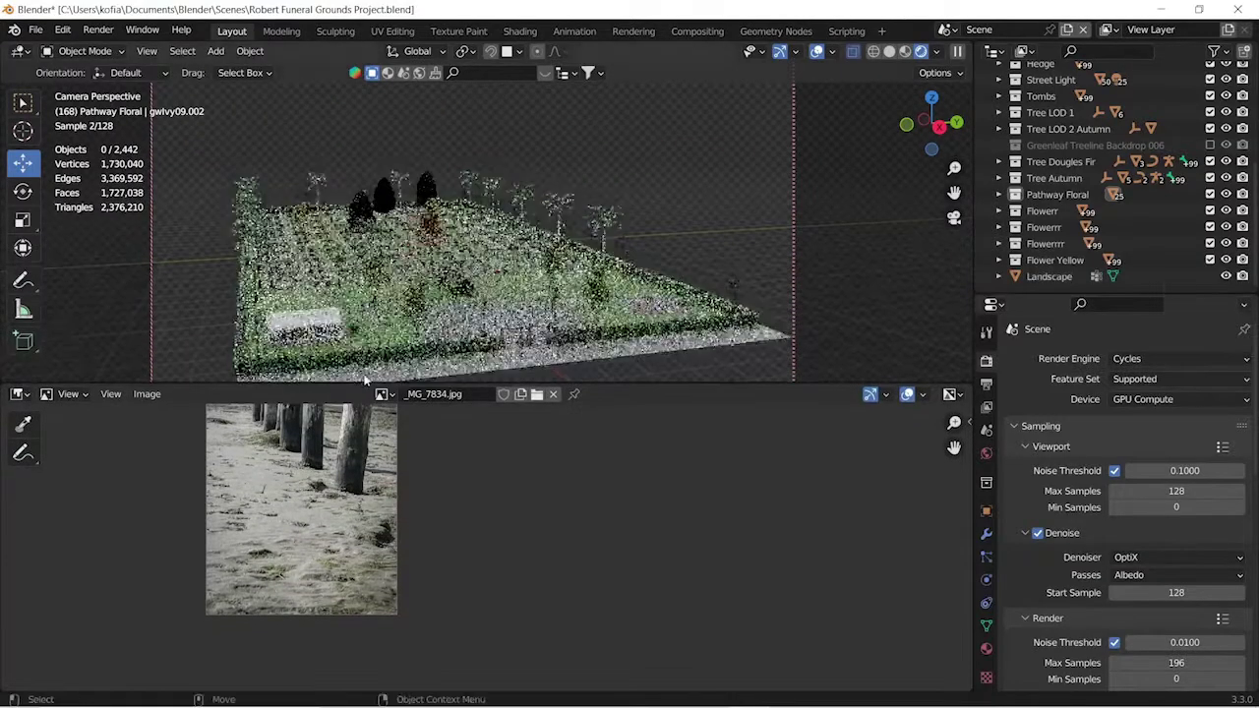
Display the Grass03_Base Color.jpg texture in the Image Editor
{"action": "left_click", "coordinate": [390, 393]}
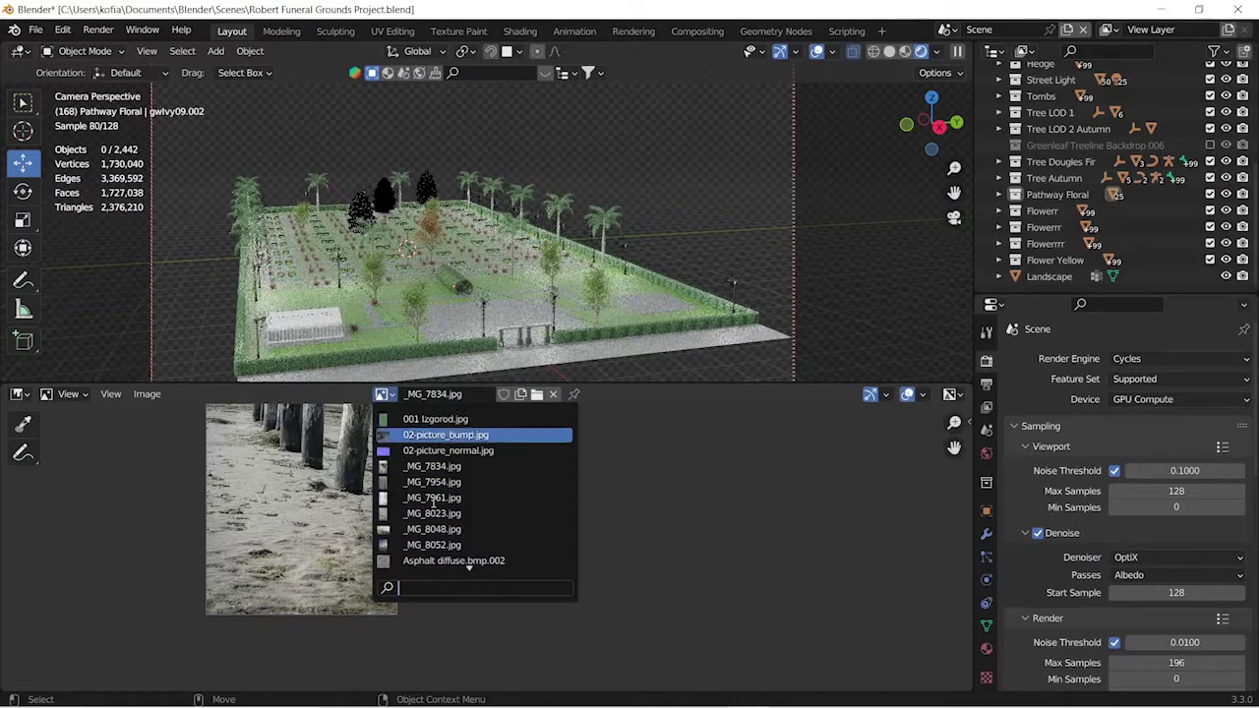
{"action": "scroll", "coordinate": [437, 481], "scroll_direction": "down", "scroll_amount": 16}
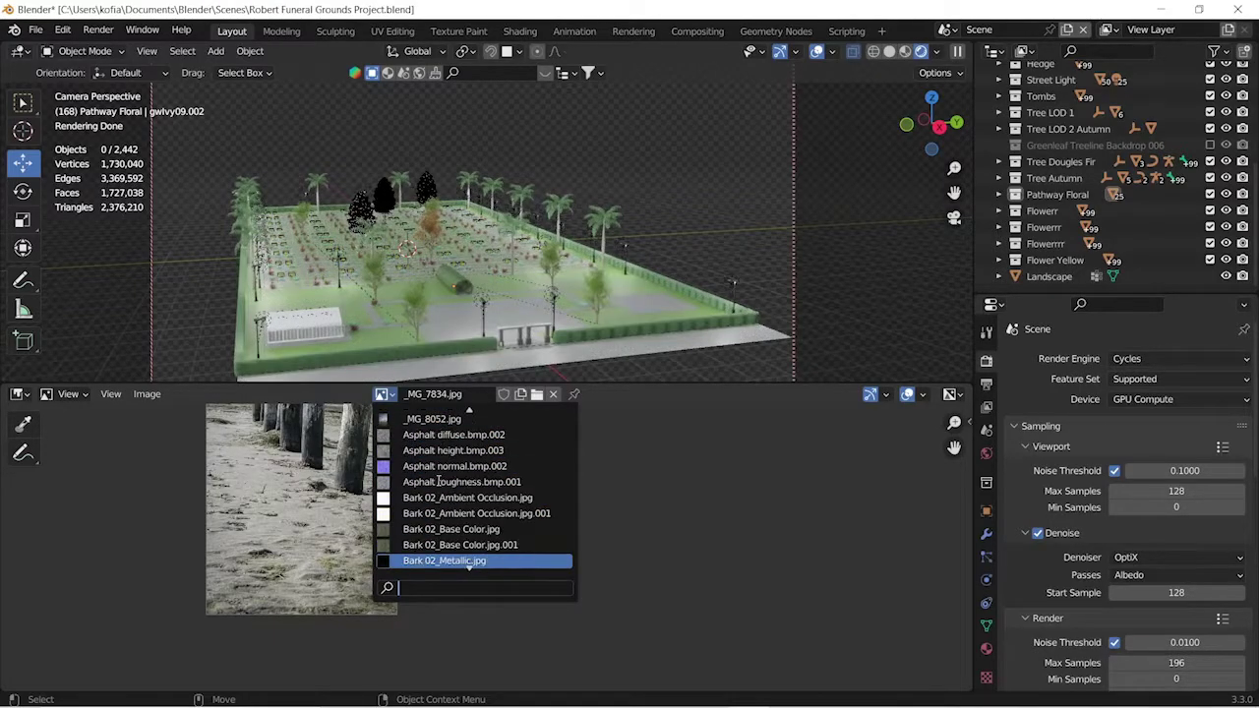
{"action": "scroll", "coordinate": [438, 481], "scroll_direction": "down", "scroll_amount": 10}
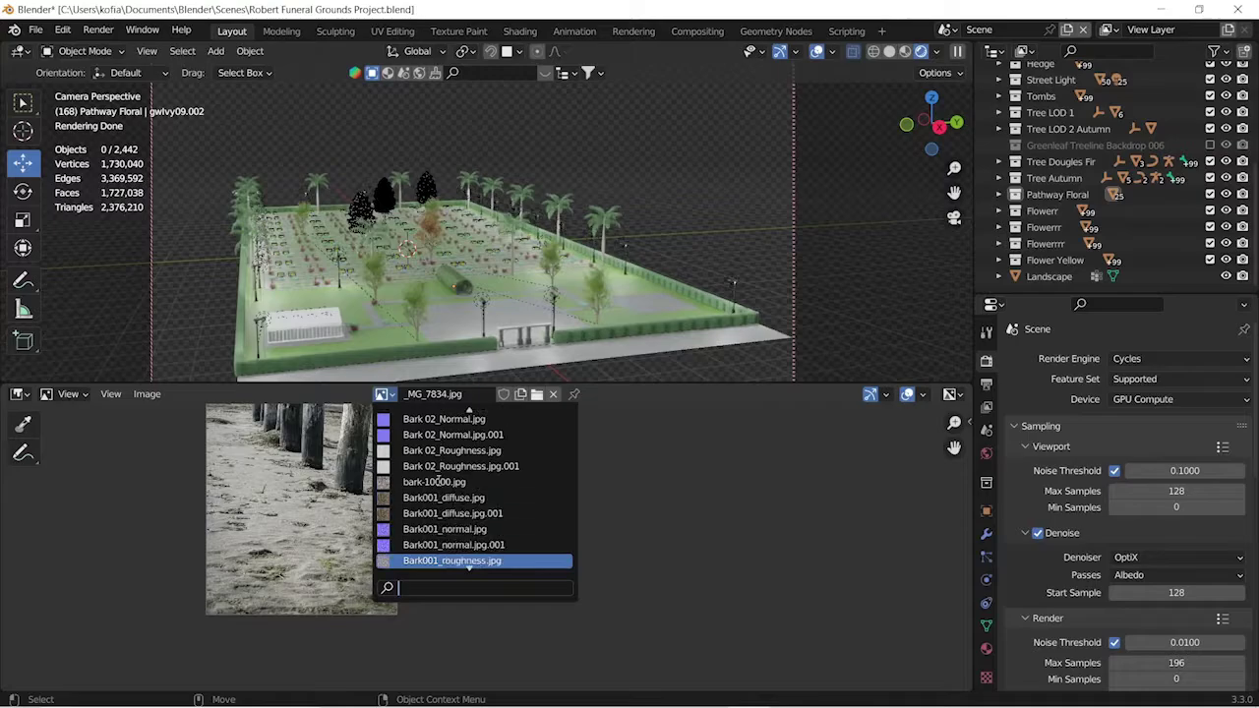
{"action": "scroll", "coordinate": [437, 481], "scroll_direction": "down", "scroll_amount": 2}
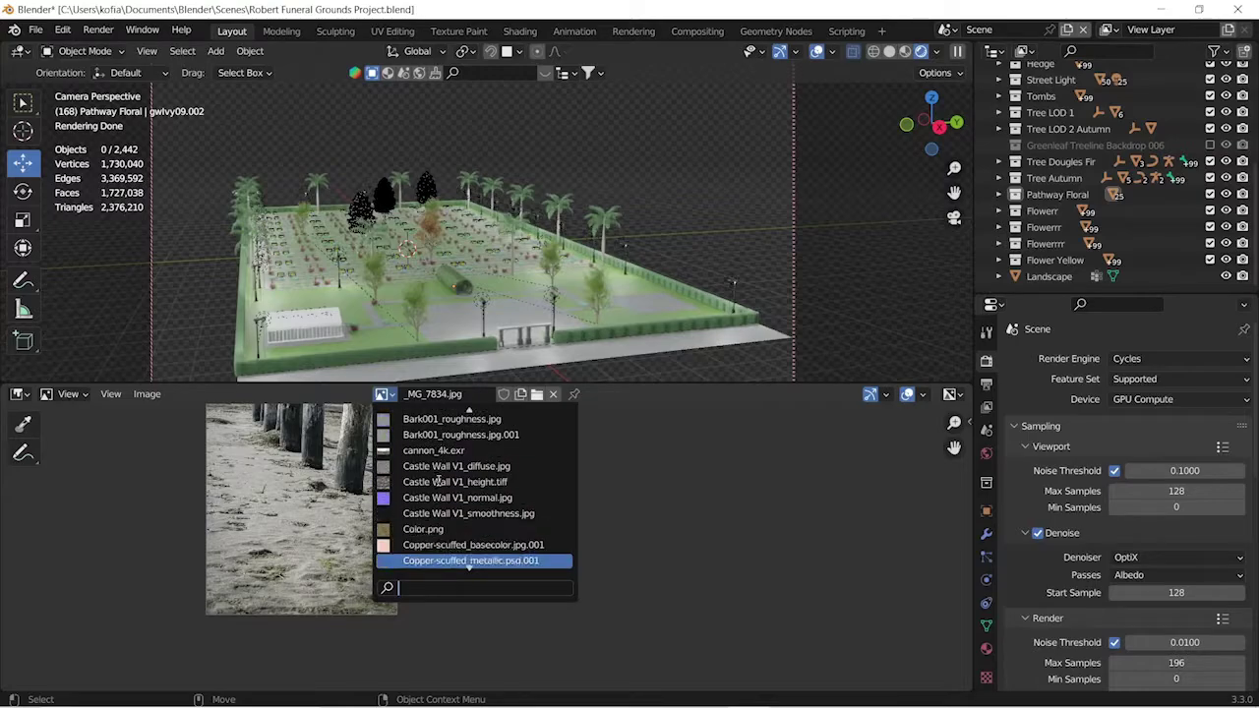
{"action": "scroll", "coordinate": [437, 481], "scroll_direction": "down", "scroll_amount": 13}
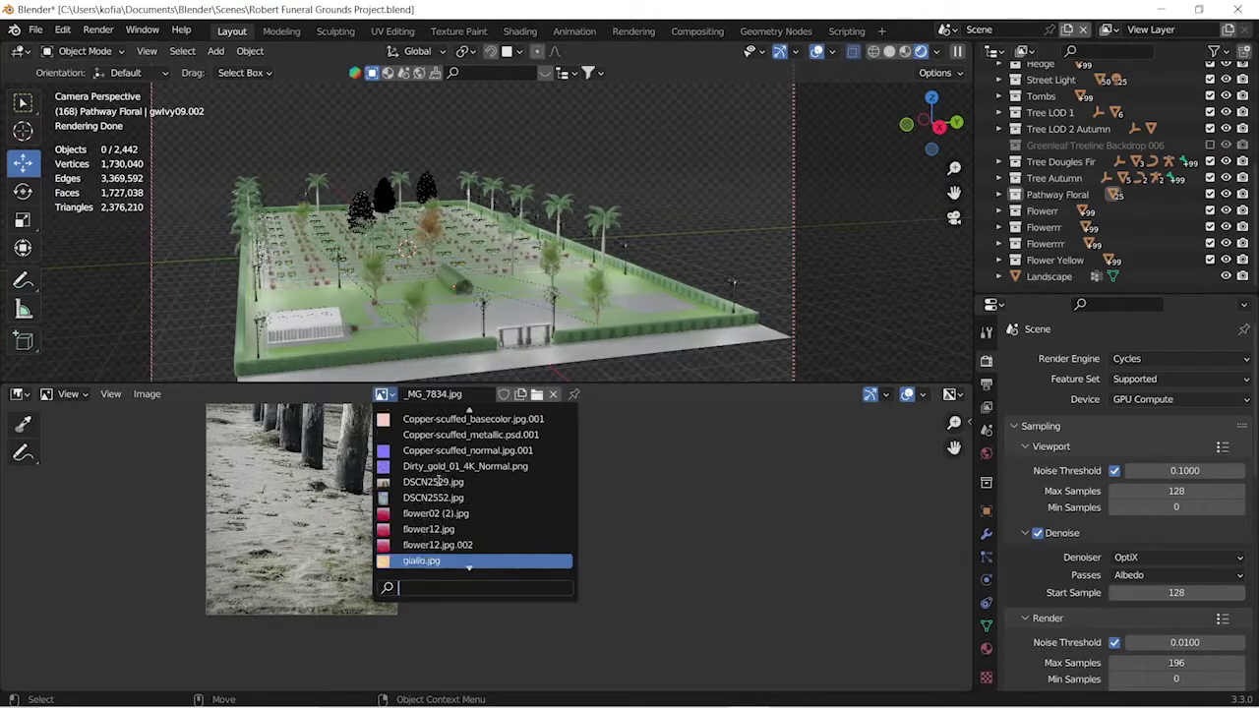
{"action": "scroll", "coordinate": [438, 481], "scroll_direction": "down", "scroll_amount": 10}
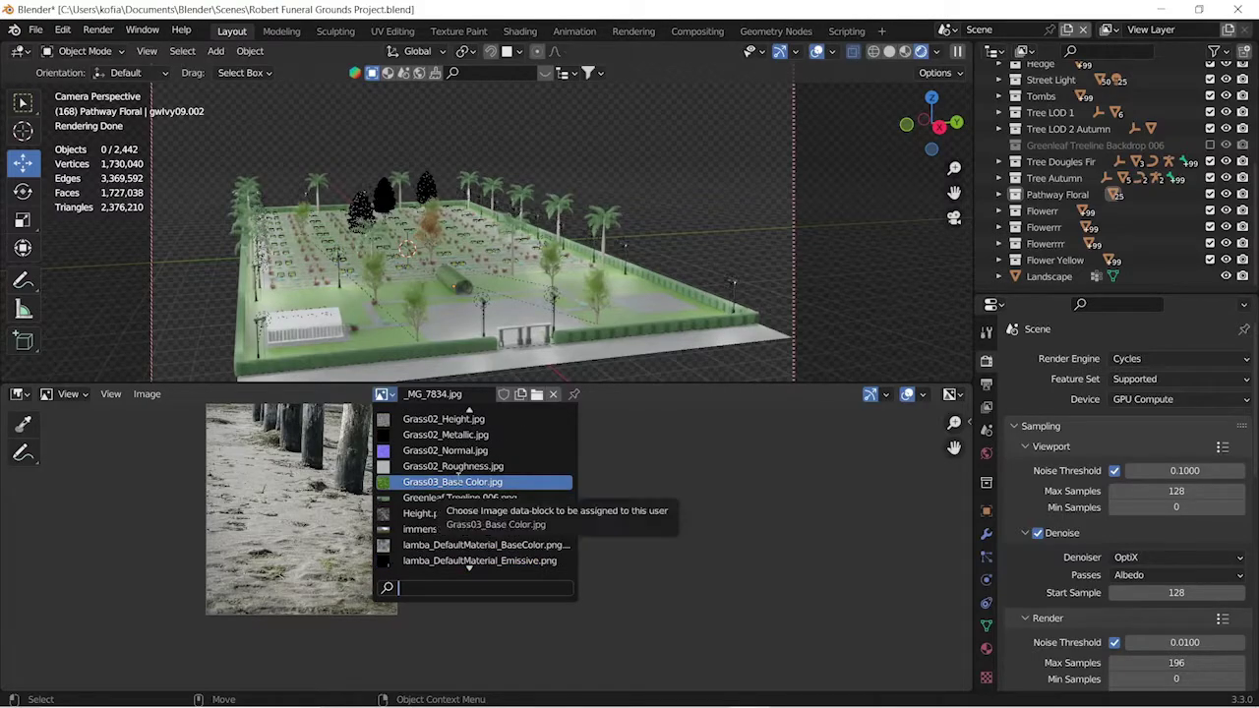
{"action": "left_click", "coordinate": [459, 481]}
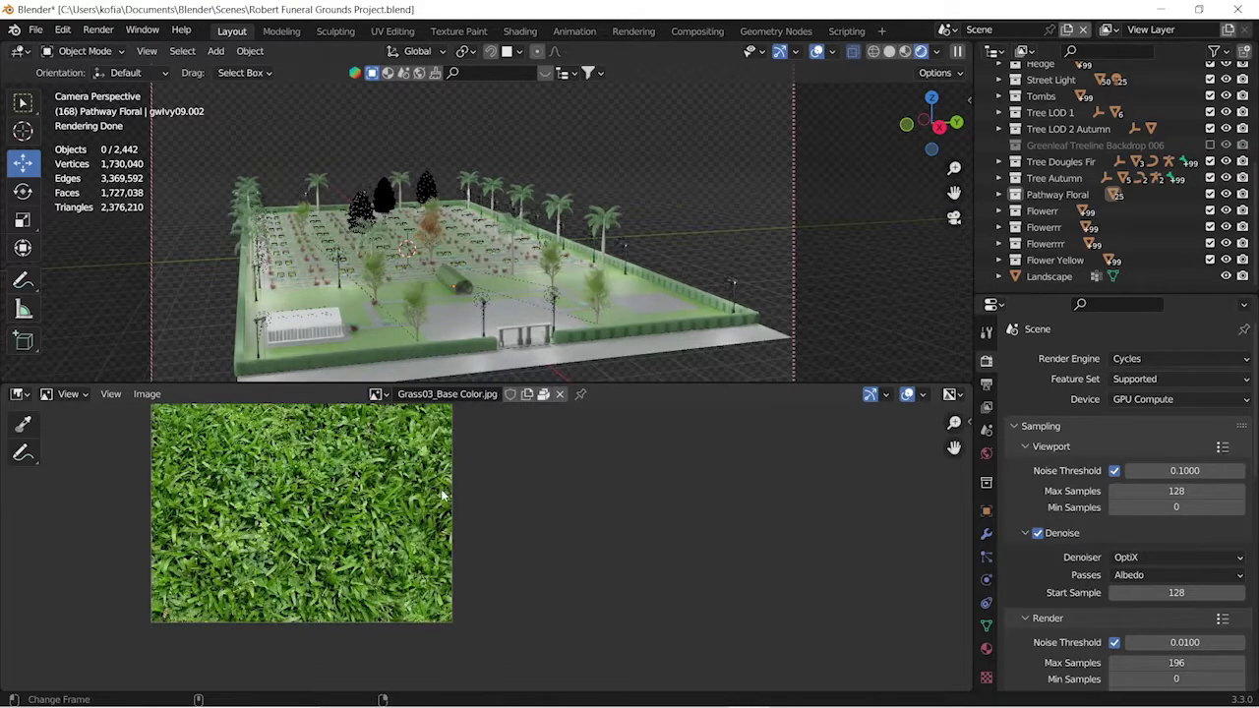
Resize the Grass03_Base Color.jpg image to 256 by 256 pixels
{"action": "left_click", "coordinate": [149, 395]}
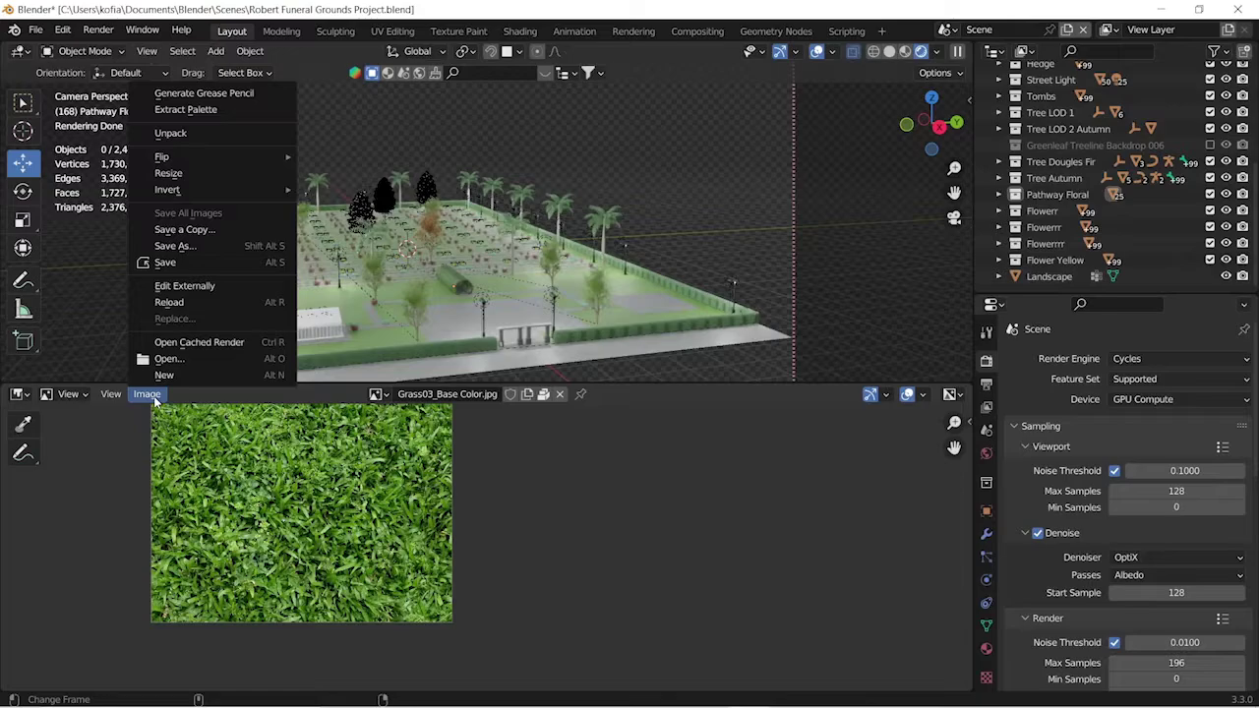
{"action": "left_click", "coordinate": [196, 174]}
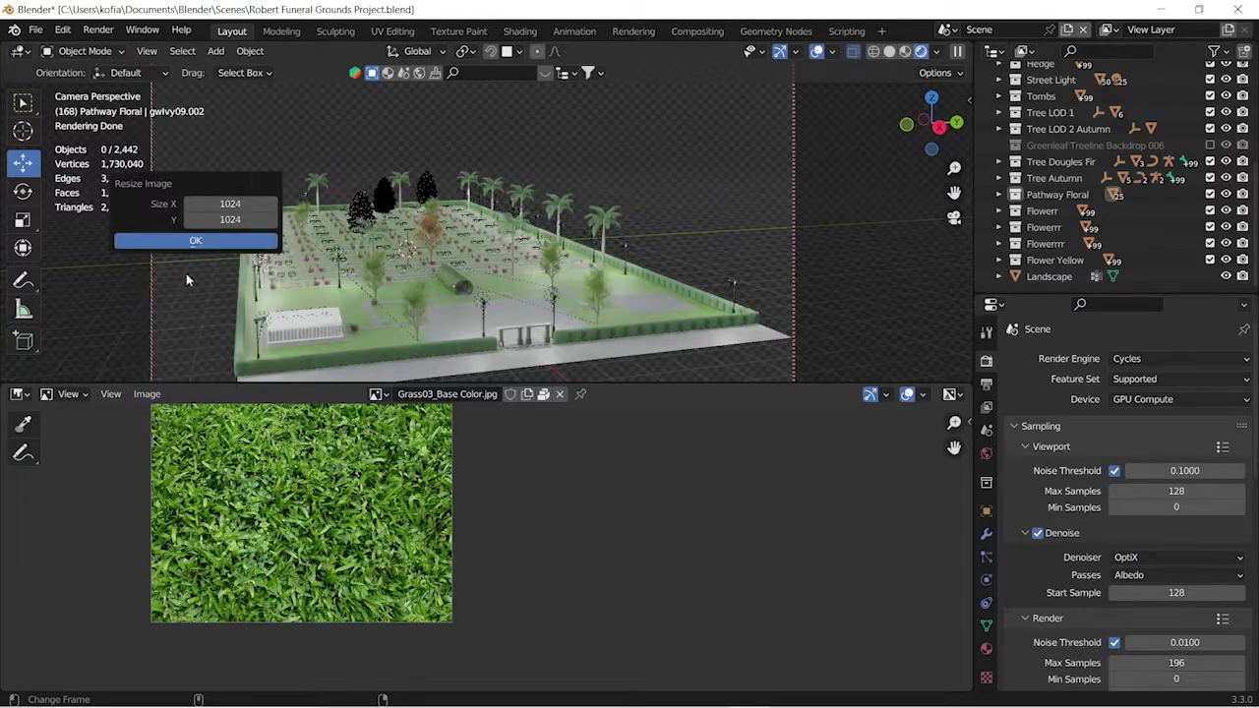
{"action": "left_click", "coordinate": [226, 205]}
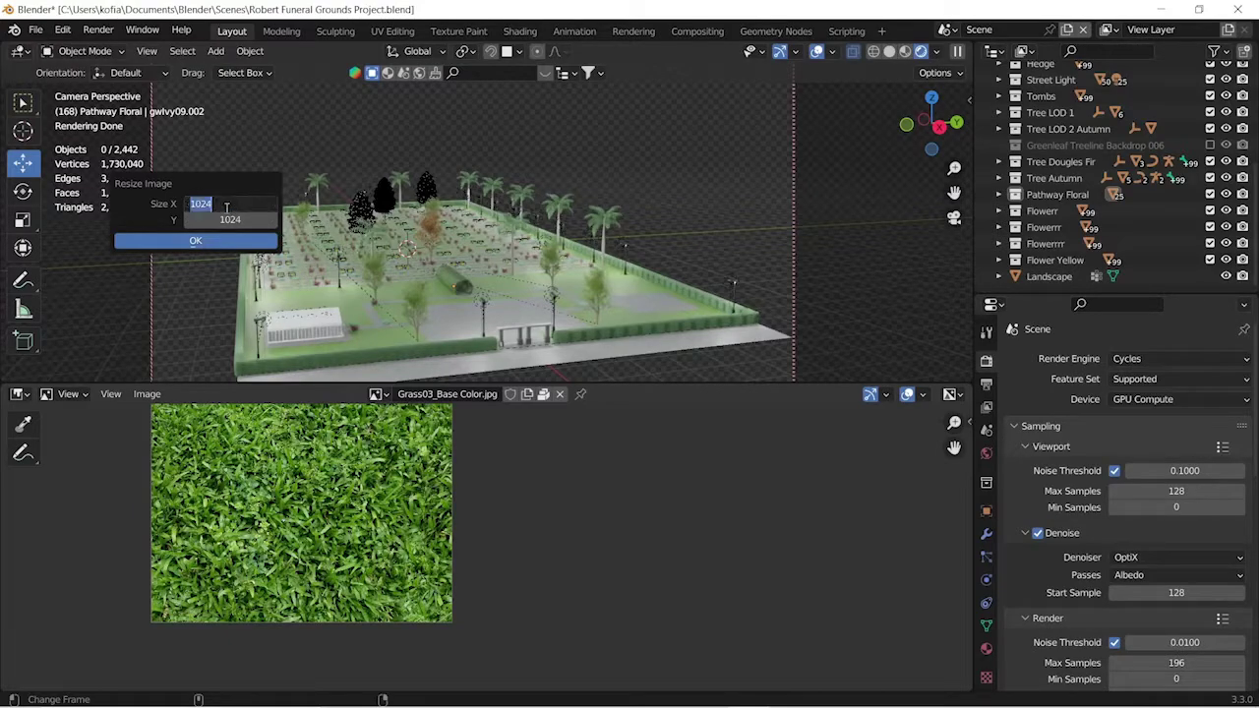
{"action": "type", "text": "256"}
{"action": "key", "text": "Return"}
{"action": "left_click", "coordinate": [230, 219]}
{"action": "type", "text": "256"}
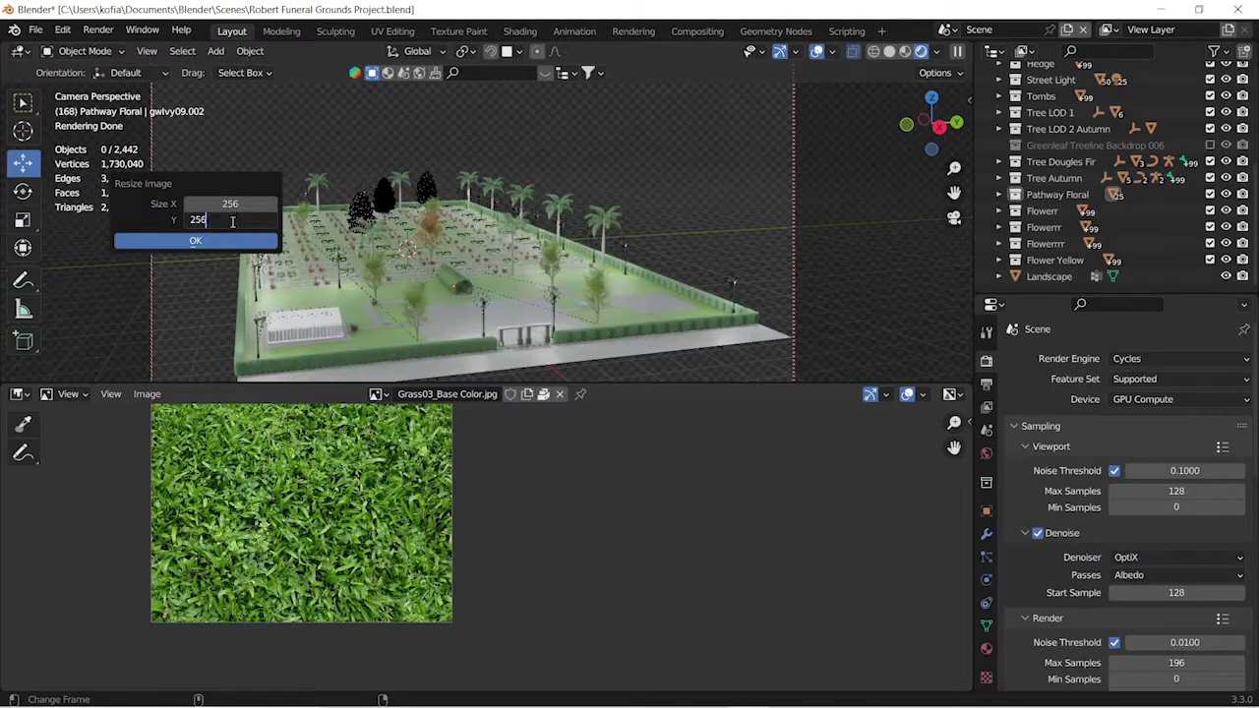
{"action": "left_click", "coordinate": [214, 242]}
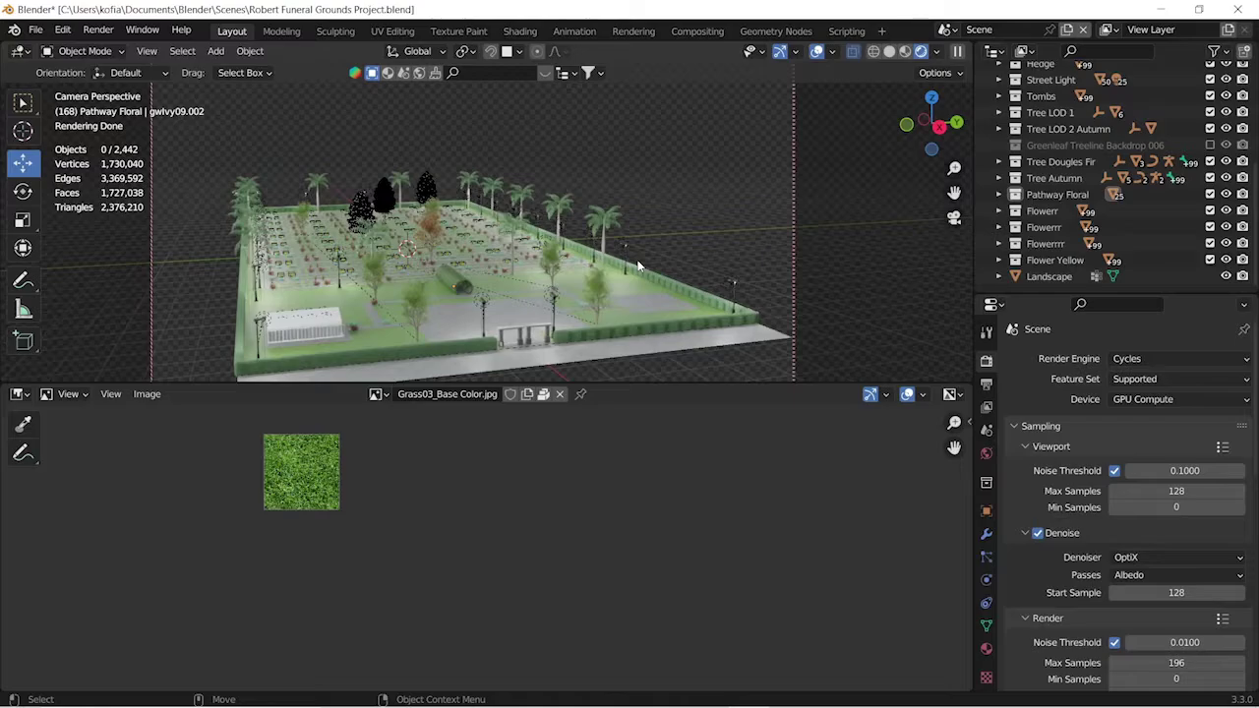
Limit the viewport texture size to 256 in the Blender preferences and close the preferences window
{"action": "left_click", "coordinate": [142, 393]}
{"action": "key", "text": "ctrl+comma"}
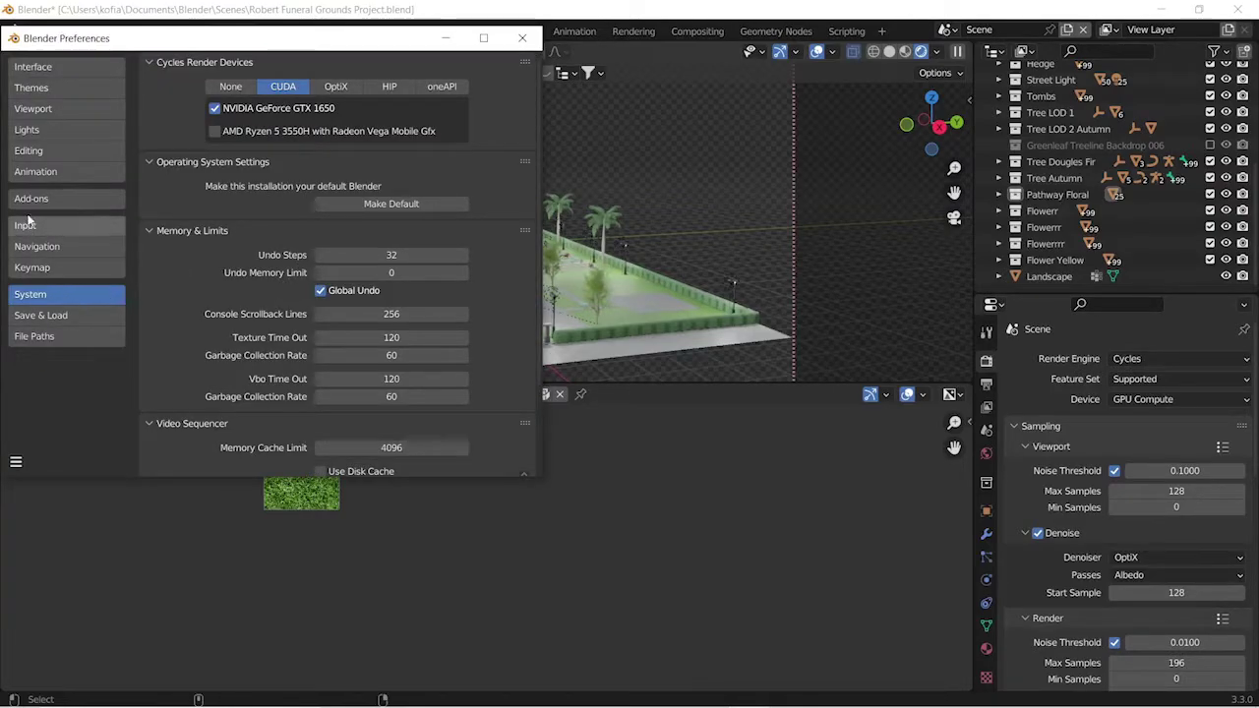
{"action": "left_click", "coordinate": [73, 110]}
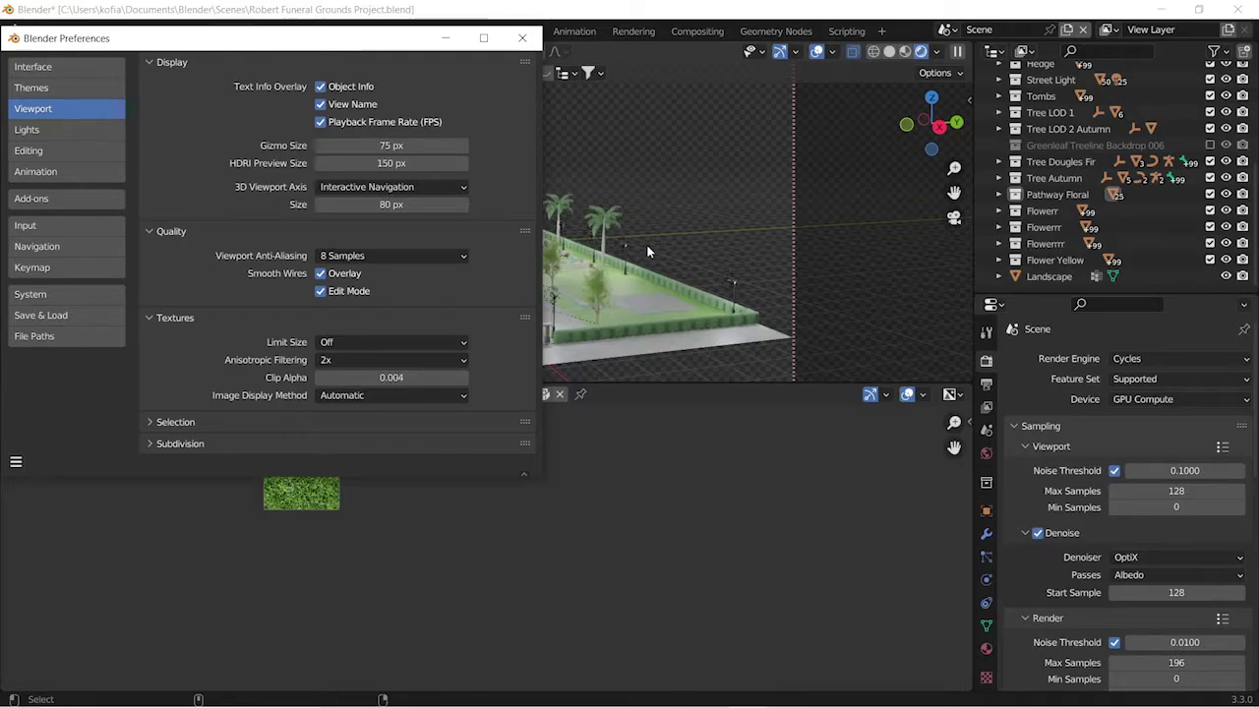
{"action": "left_click", "coordinate": [463, 343]}
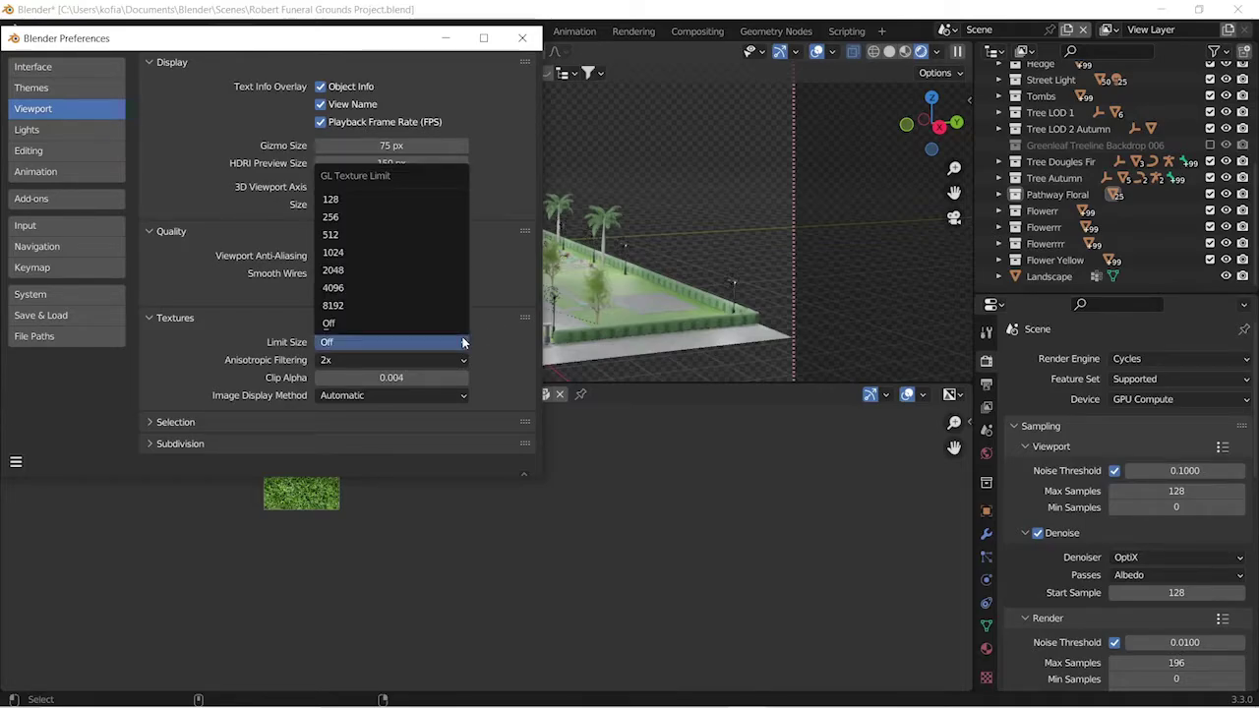
{"action": "left_click", "coordinate": [406, 218]}
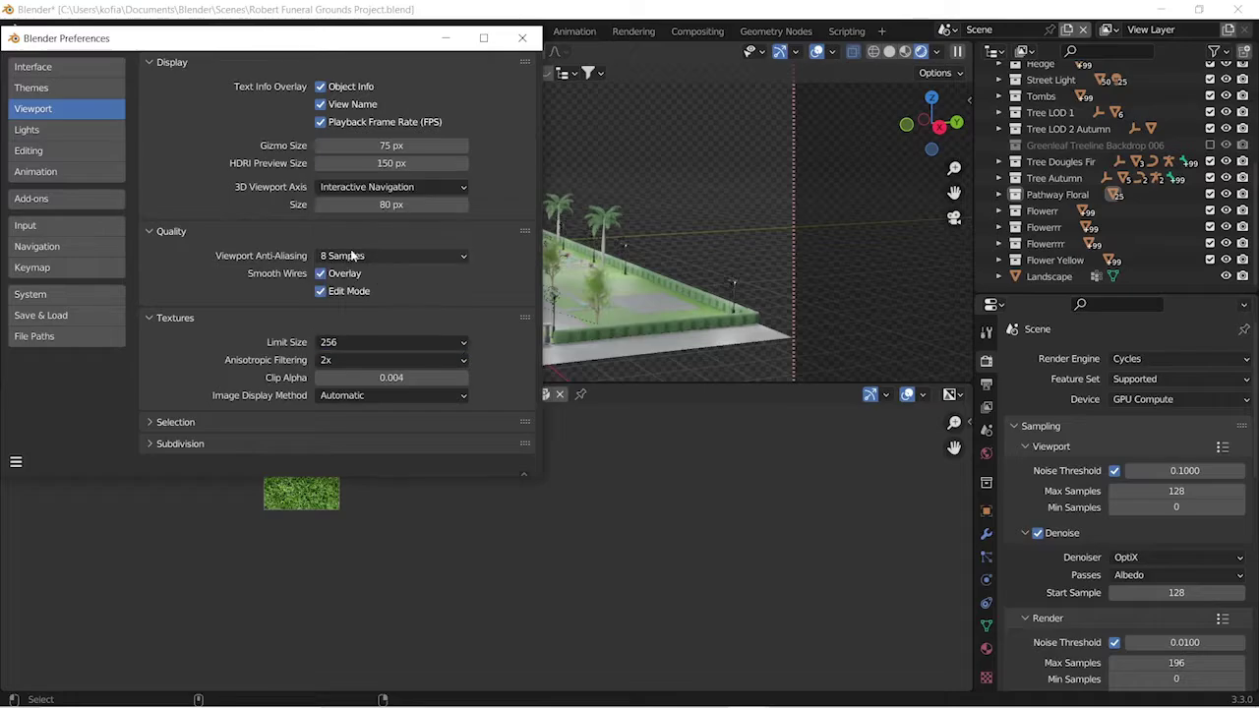
{"action": "left_click", "coordinate": [522, 39]}
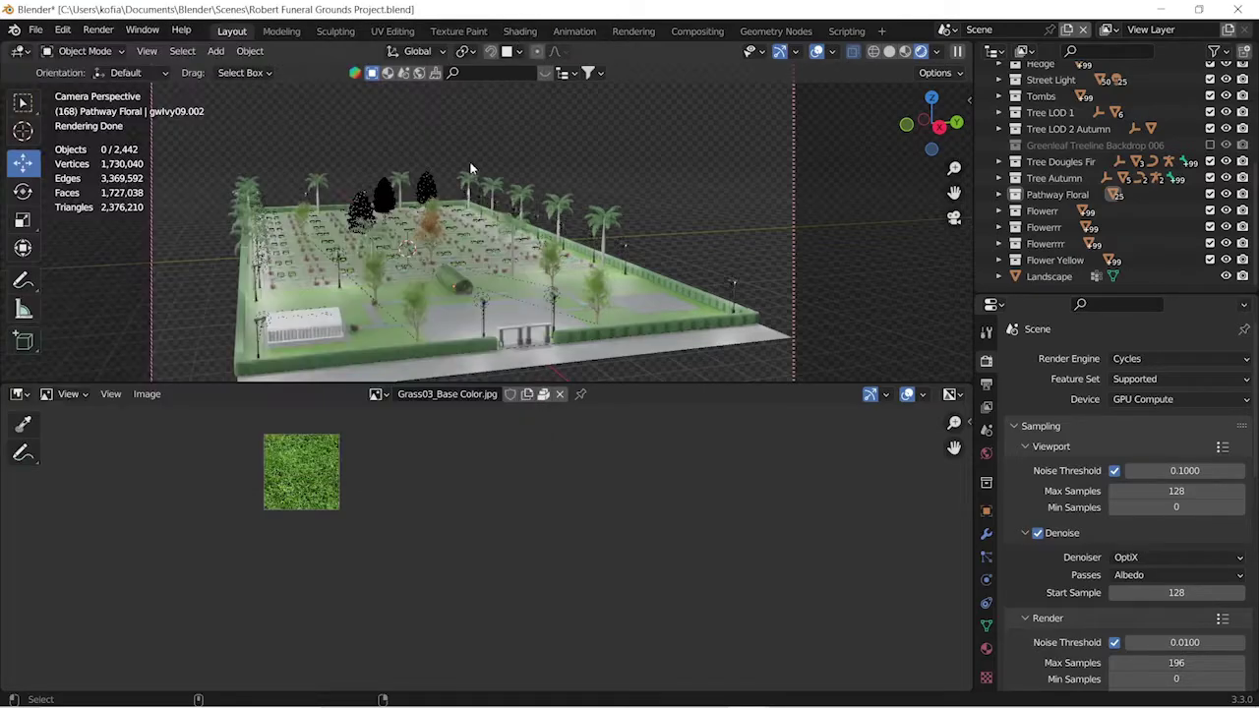
Orbit the cemetery scene in Rendered and Material Preview shading to examine how responsive the viewport is
{"action": "middle_click_drag", "start_coordinate": [469, 293], "coordinate": [413, 218]}
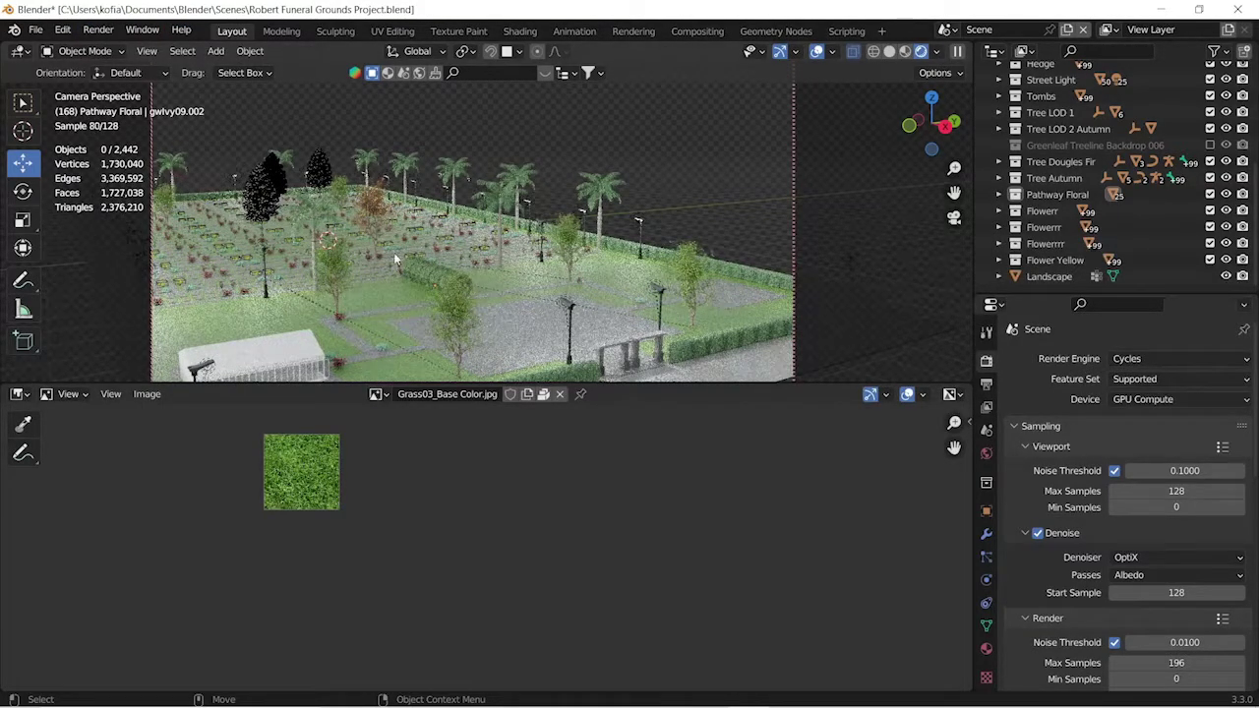
{"action": "middle_click_drag", "start_coordinate": [537, 228], "coordinate": [398, 366]}
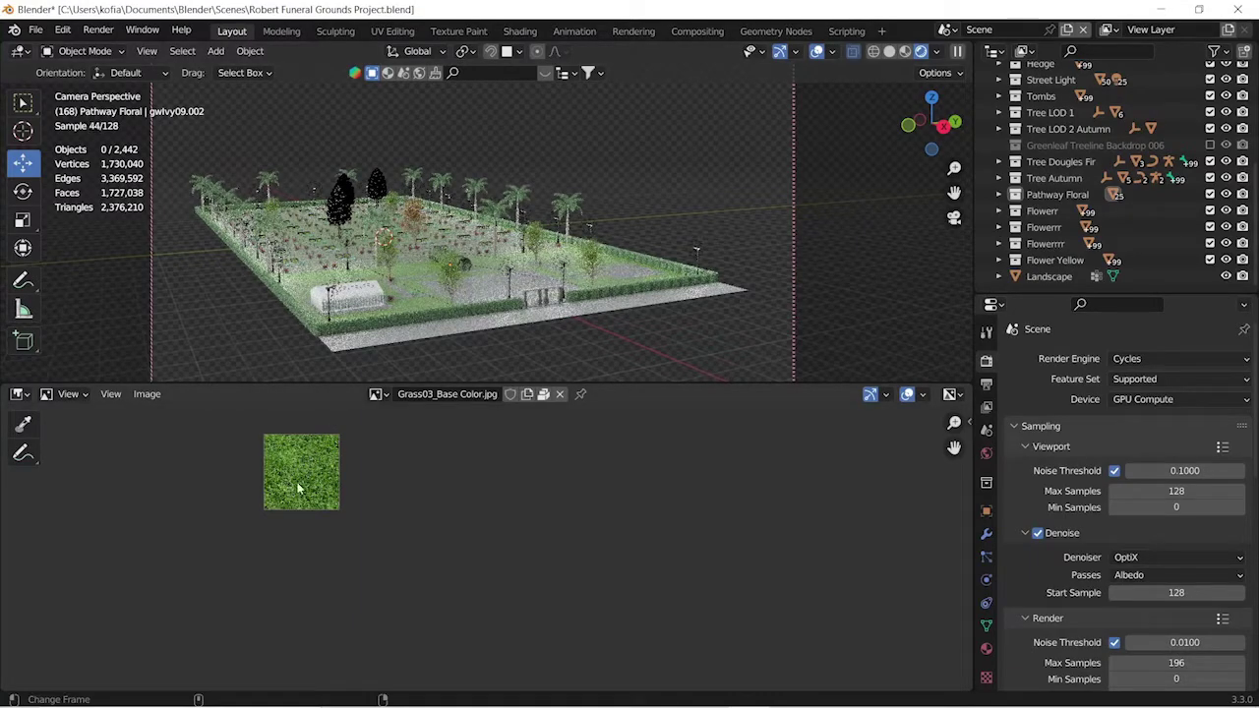
{"action": "left_click", "coordinate": [147, 394]}
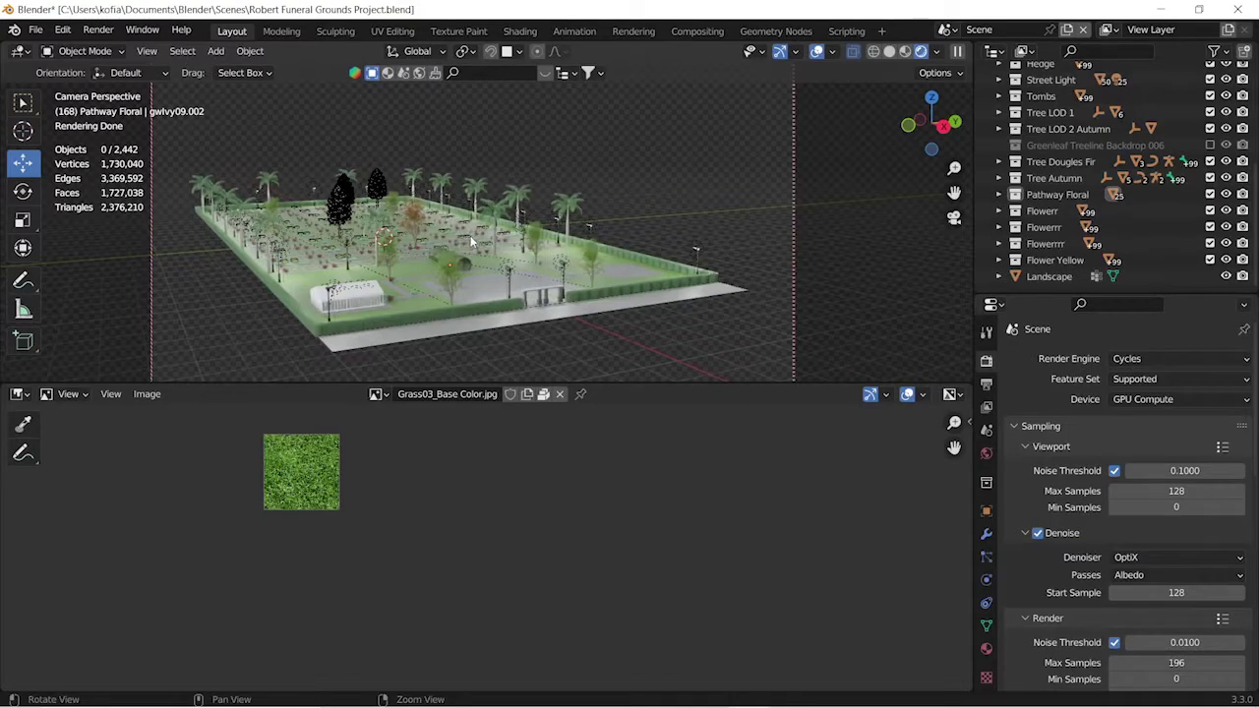
{"action": "mouse_move", "coordinate": [465, 241]}
{"action": "middle_mouse_down"}
{"action": "mouse_move", "coordinate": [482, 240]}
{"action": "mouse_move", "coordinate": [447, 238]}
{"action": "middle_mouse_up"}
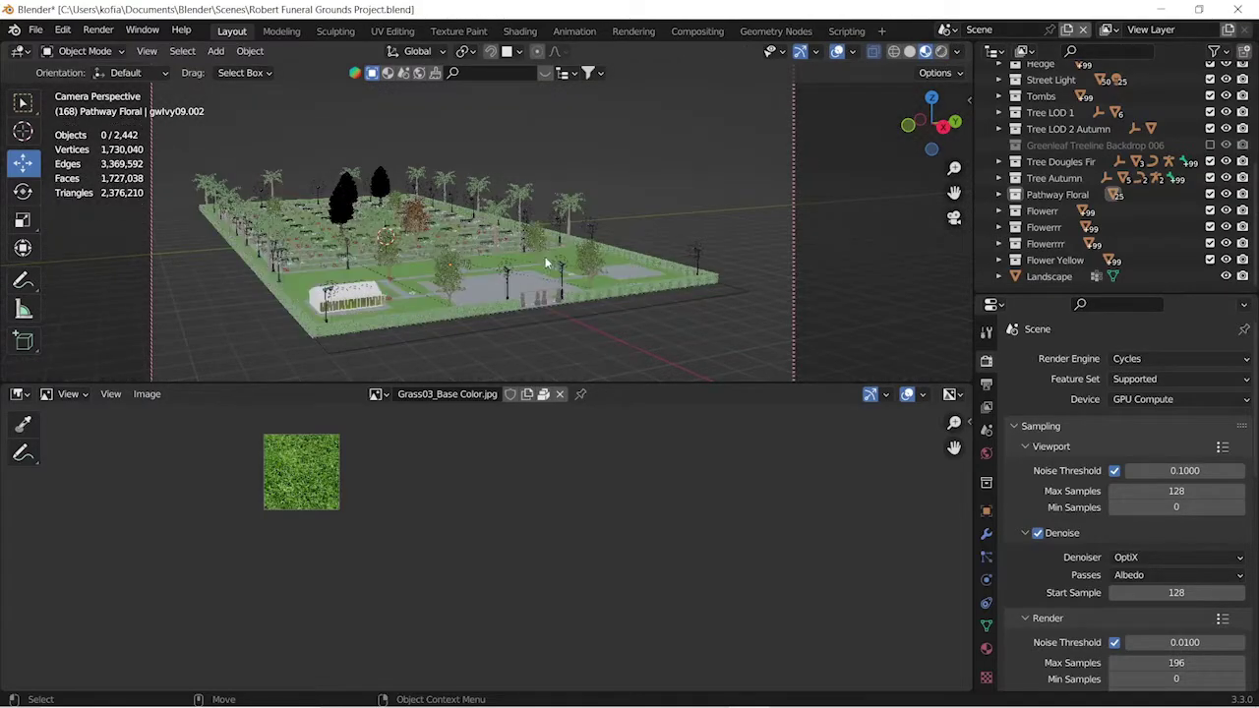
{"action": "middle_click_drag", "start_coordinate": [529, 255], "coordinate": [408, 295]}
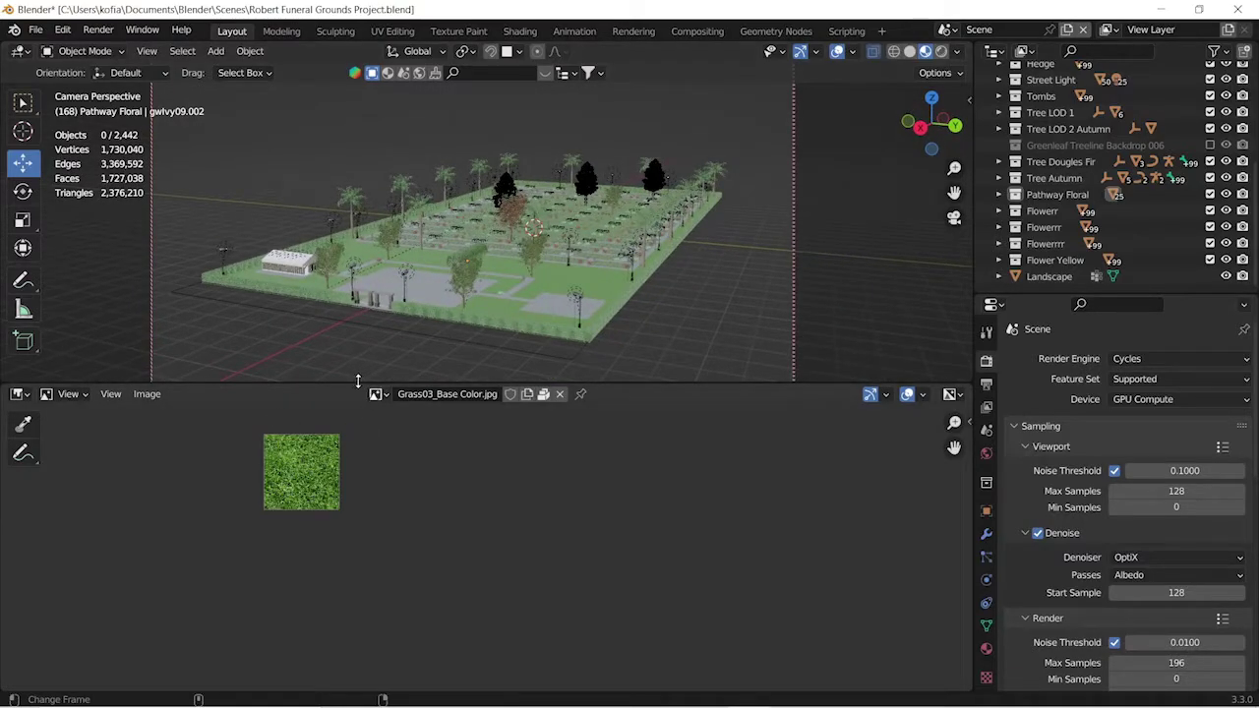
Shrink the Image Editor down to its header to enlarge the 3D viewport, and orbit the scene
{"action": "left_click_drag", "start_coordinate": [366, 386], "coordinate": [397, 678]}
{"action": "left_click_drag", "start_coordinate": [470, 479], "coordinate": [470, 479]}
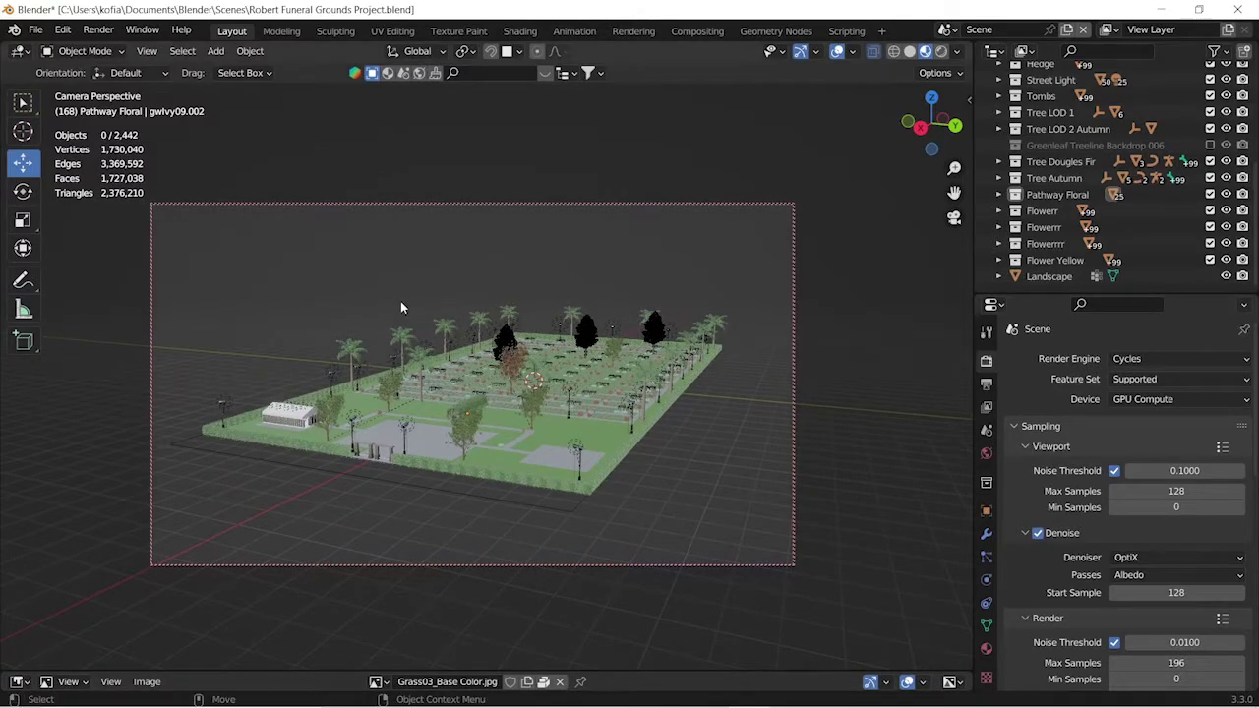
{"action": "middle_click_drag", "start_coordinate": [482, 331], "coordinate": [550, 324]}
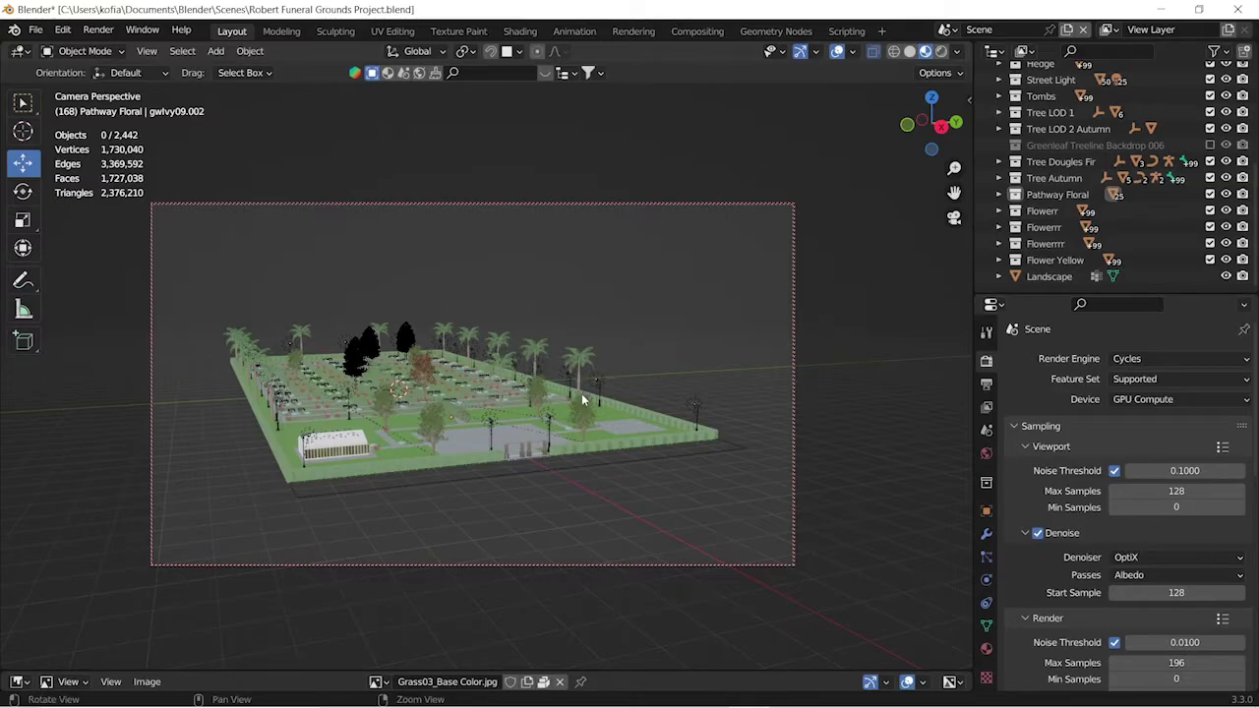
{"action": "middle_click_drag", "start_coordinate": [582, 398], "coordinate": [438, 376]}
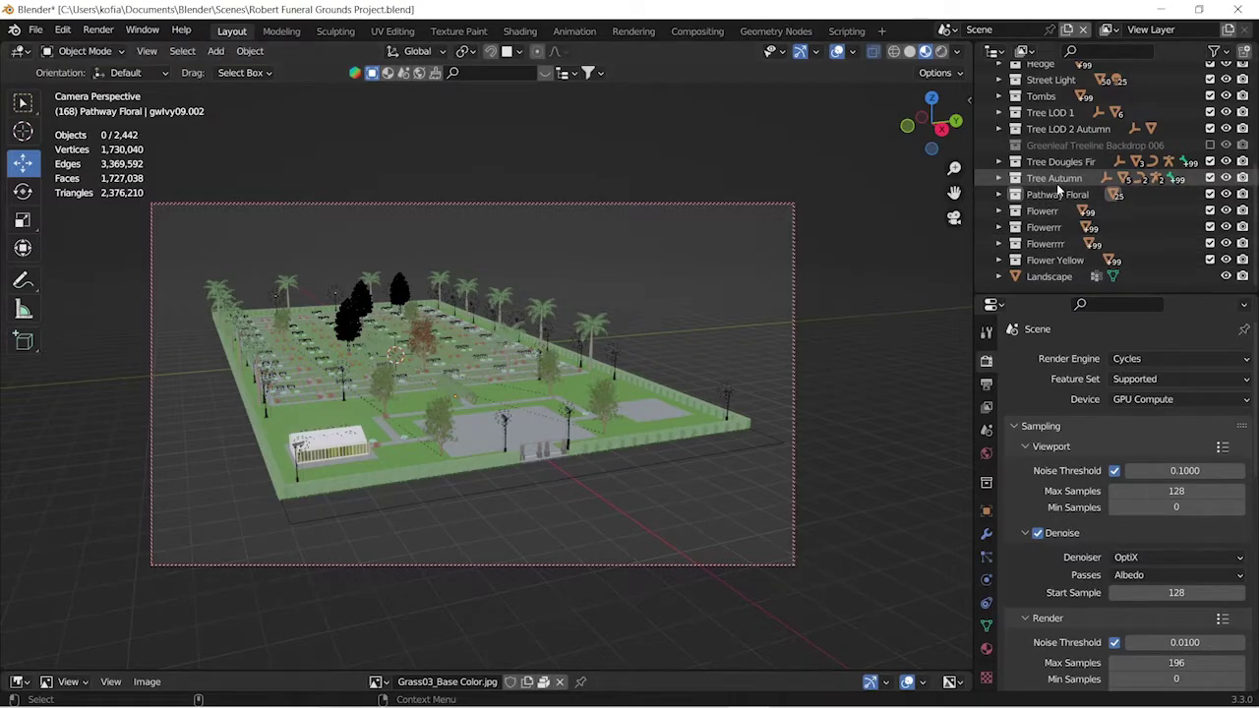
Select all objects in the Coconut Trees collection and set the active object's viewport display to Bounds
{"action": "scroll", "coordinate": [1057, 189], "scroll_direction": "up", "scroll_amount": 5}
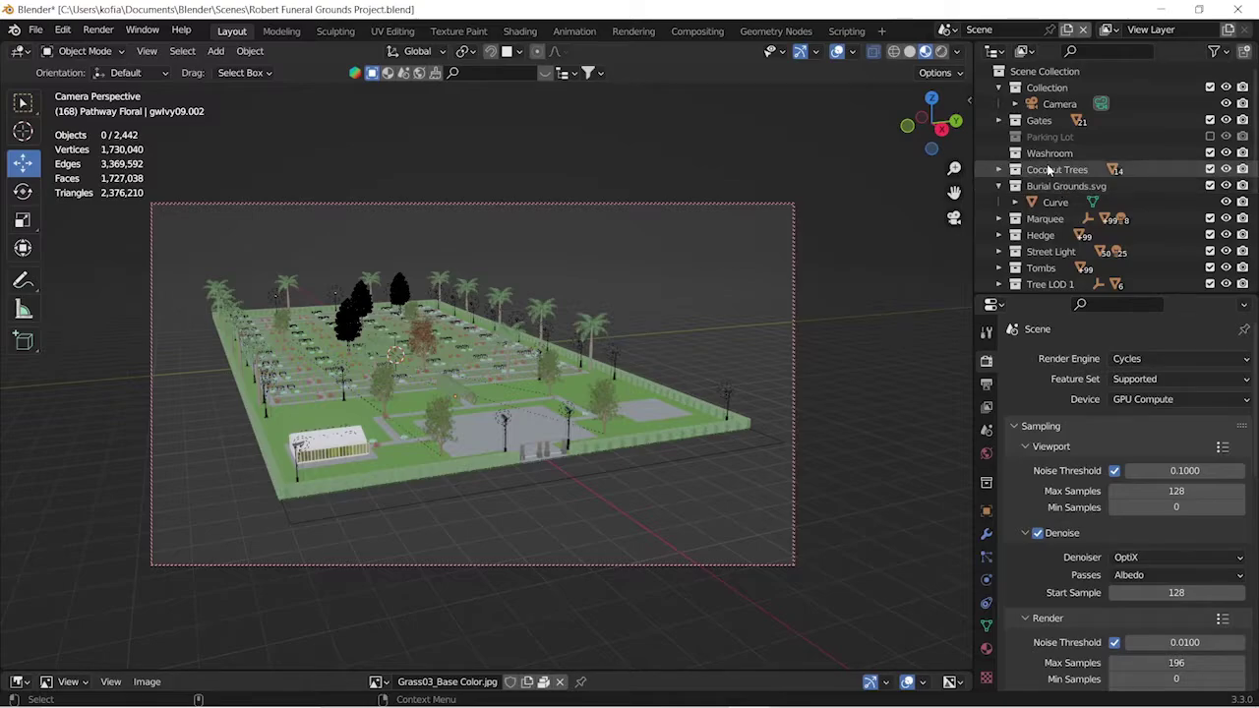
{"action": "right_click", "coordinate": [1049, 171]}
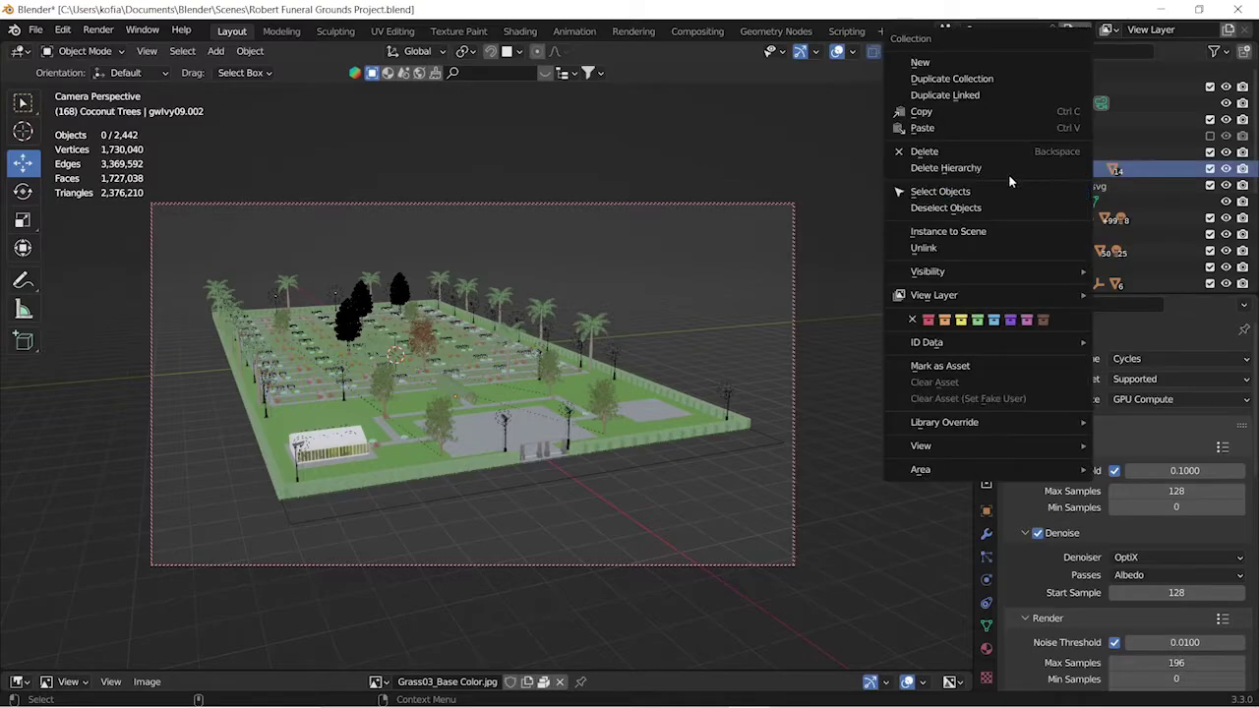
{"action": "left_click", "coordinate": [930, 193]}
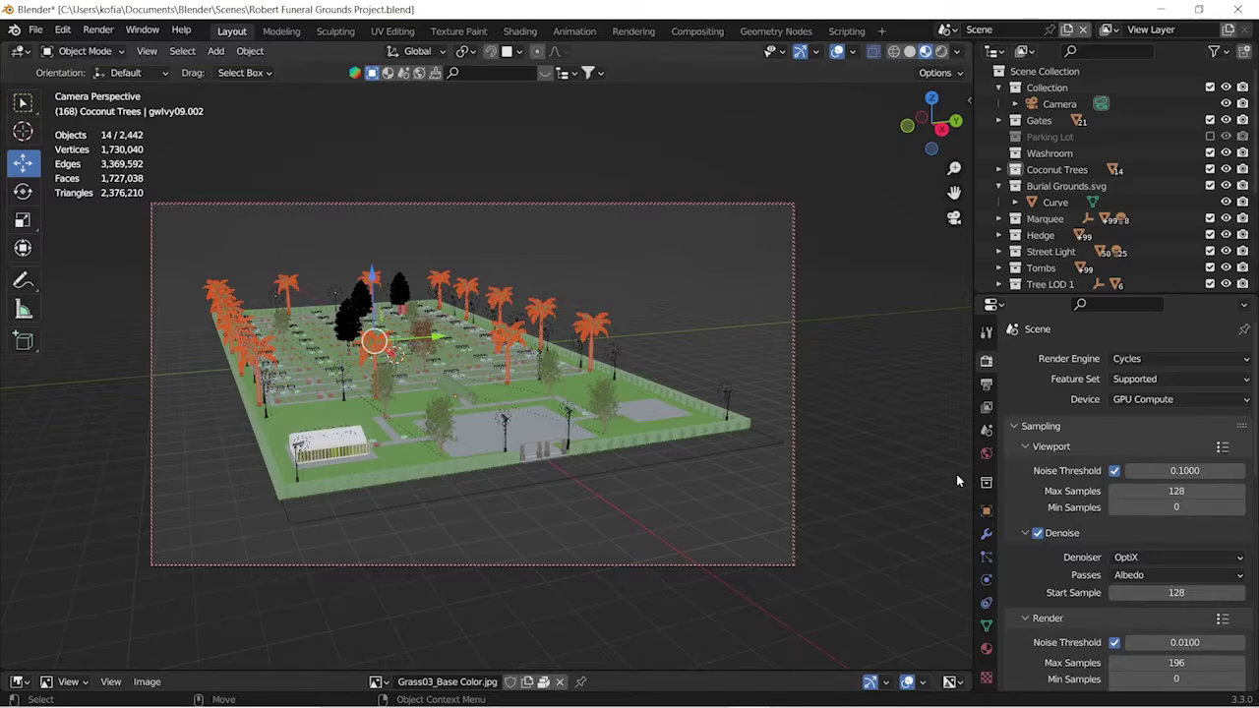
{"action": "left_click", "coordinate": [986, 511]}
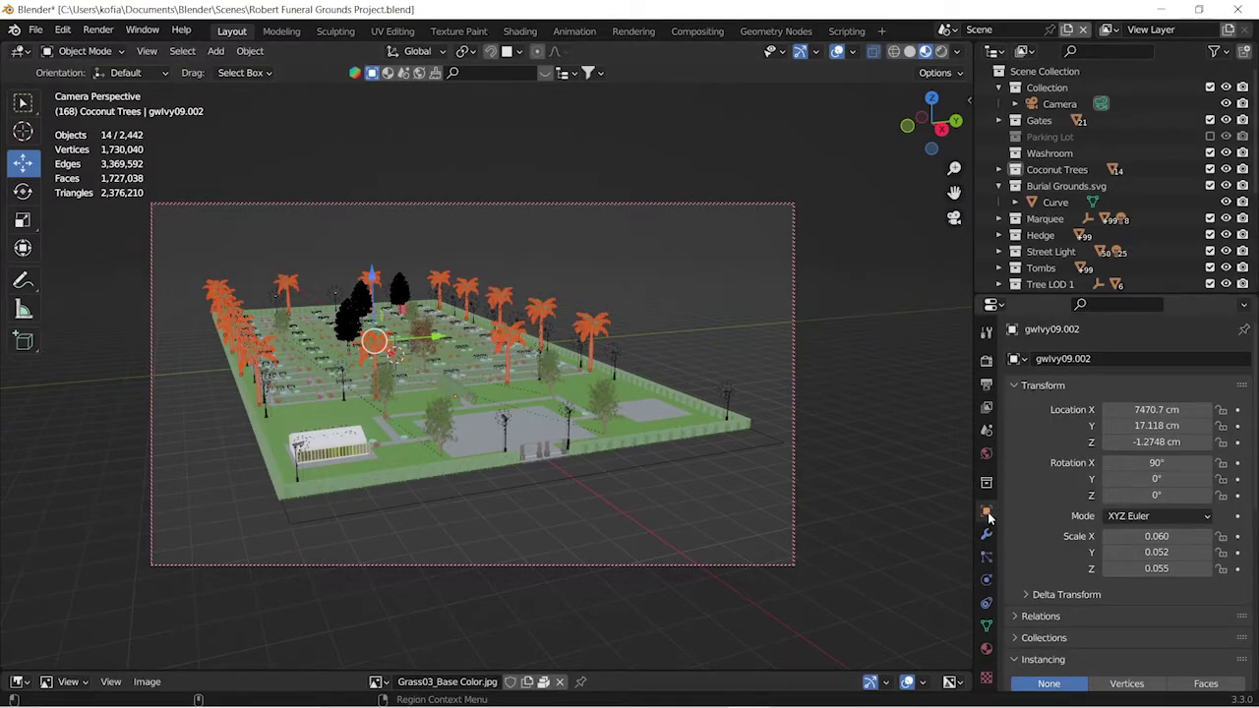
{"action": "scroll", "coordinate": [1022, 470], "scroll_direction": "down", "scroll_amount": 5}
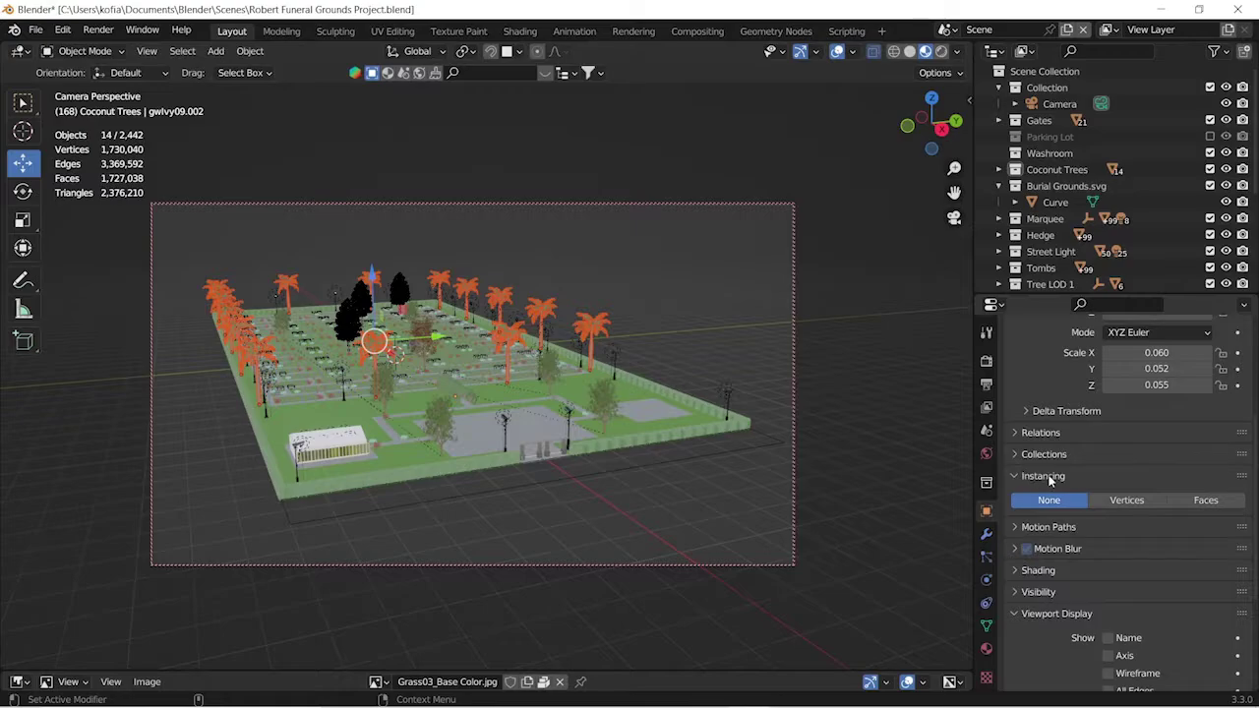
{"action": "scroll", "coordinate": [1050, 487], "scroll_direction": "down", "scroll_amount": 3}
{"action": "left_click", "coordinate": [1047, 503]}
{"action": "left_click", "coordinate": [1040, 507]}
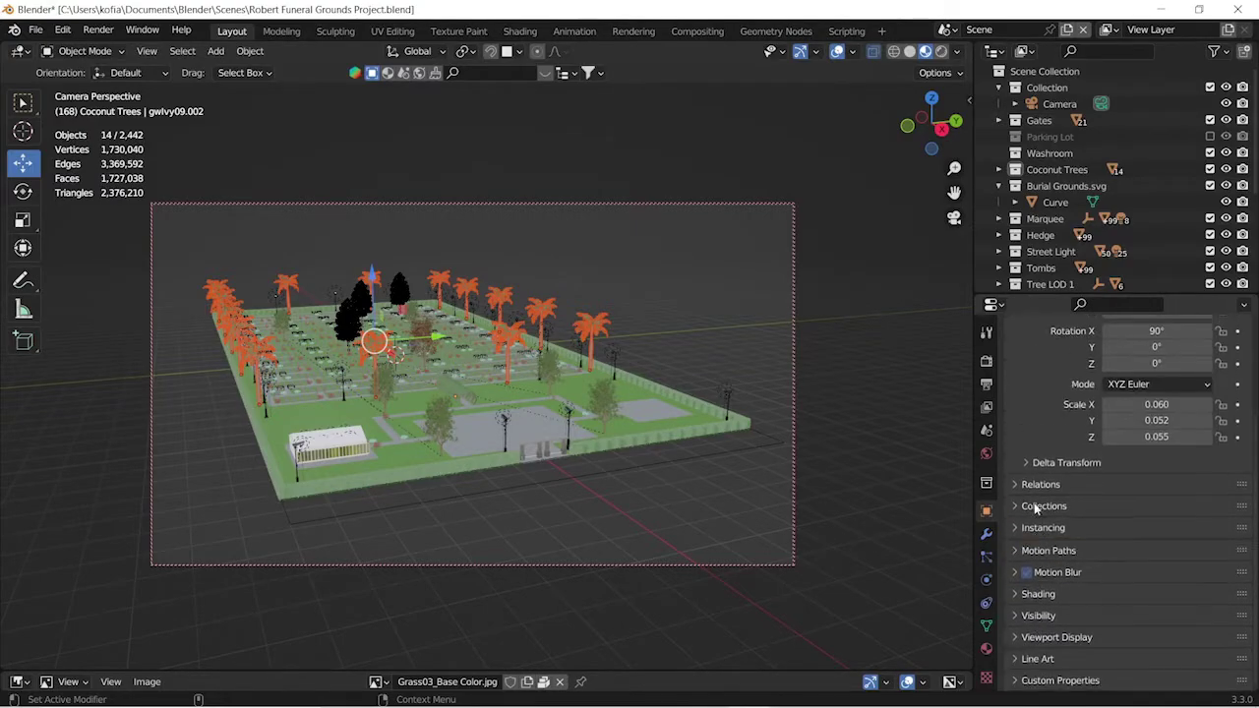
{"action": "left_click", "coordinate": [1052, 634]}
{"action": "scroll", "coordinate": [1054, 596], "scroll_direction": "down", "scroll_amount": 5}
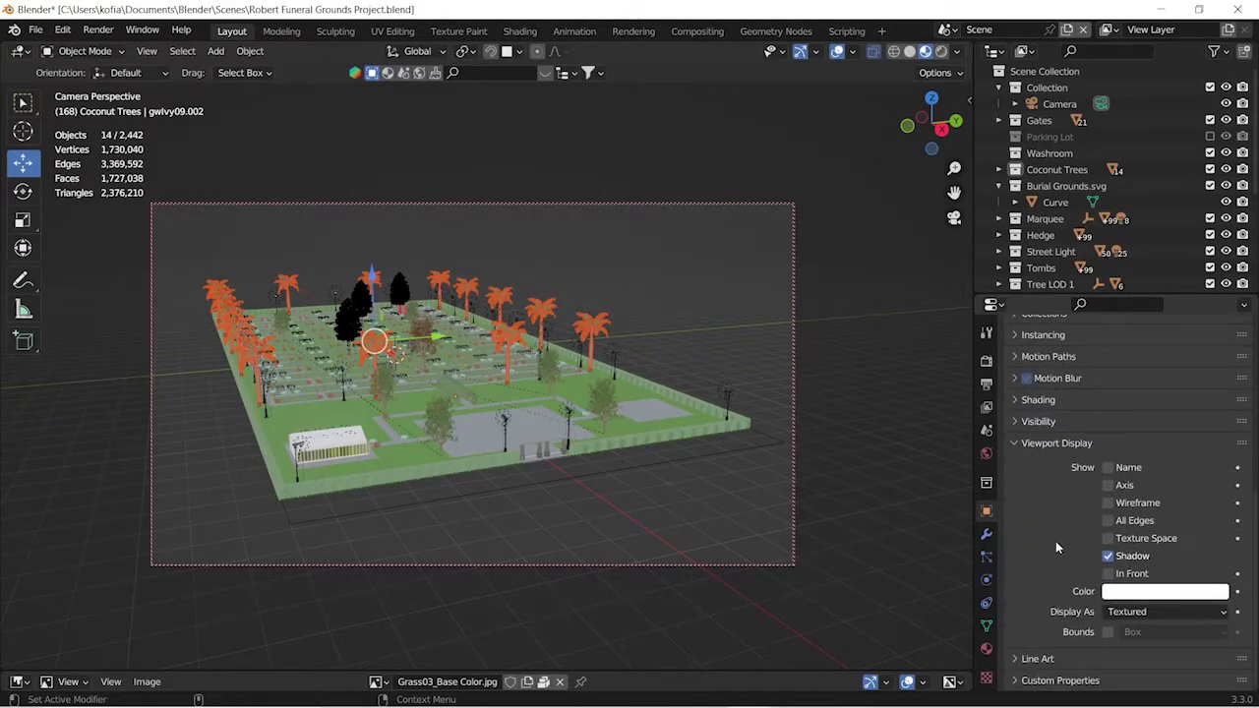
{"action": "left_click", "coordinate": [1133, 613]}
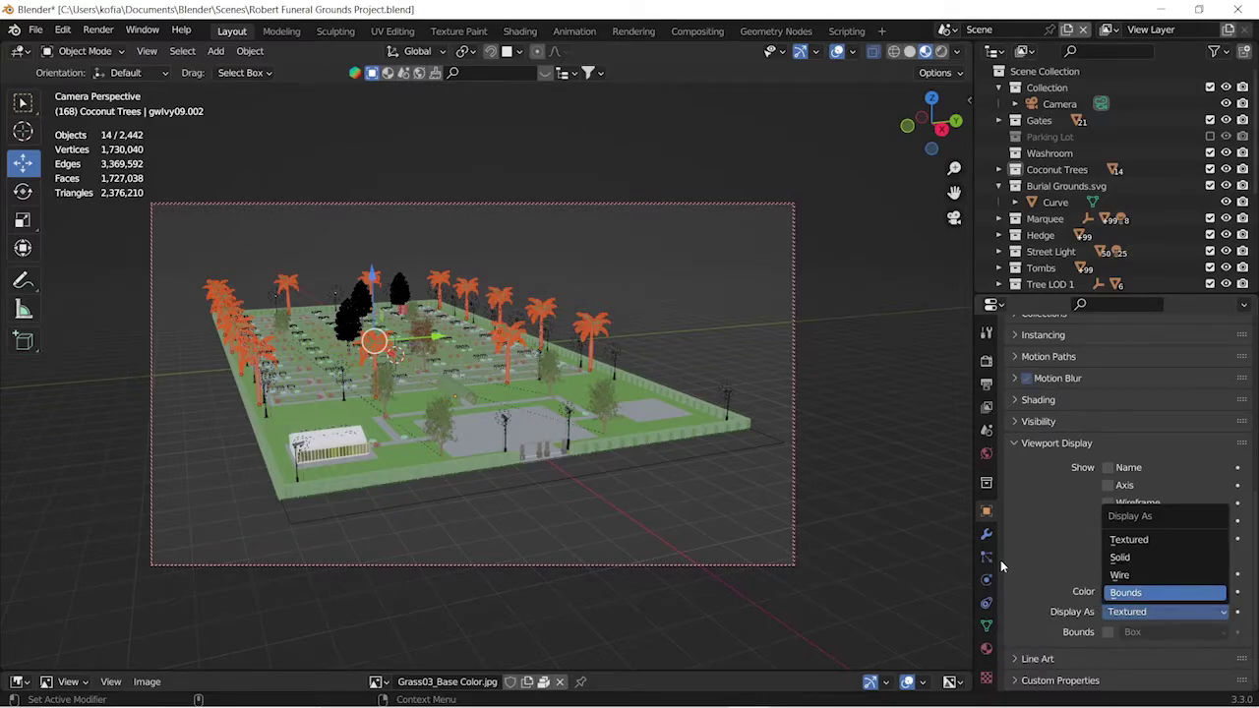
{"action": "left_click", "coordinate": [1131, 592]}
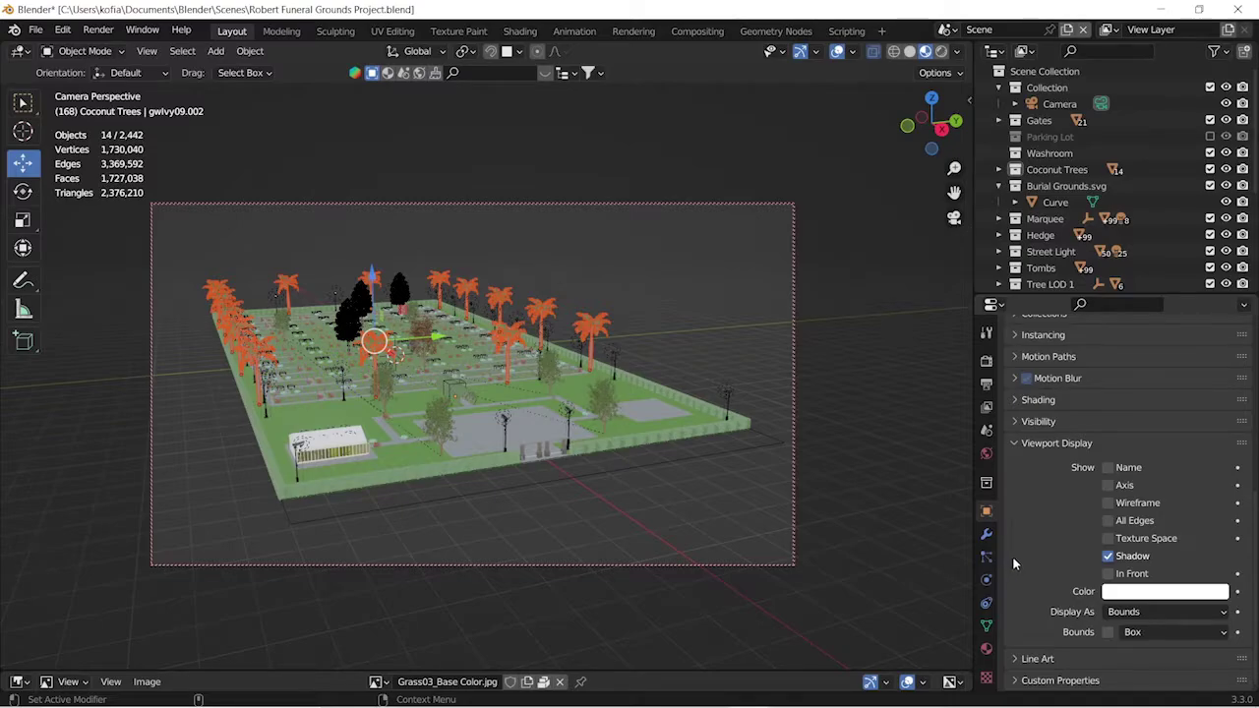
Copy the active object's Bounds display setting to all selected coconut trees and clear the selection
{"action": "right_click", "coordinate": [1133, 611]}
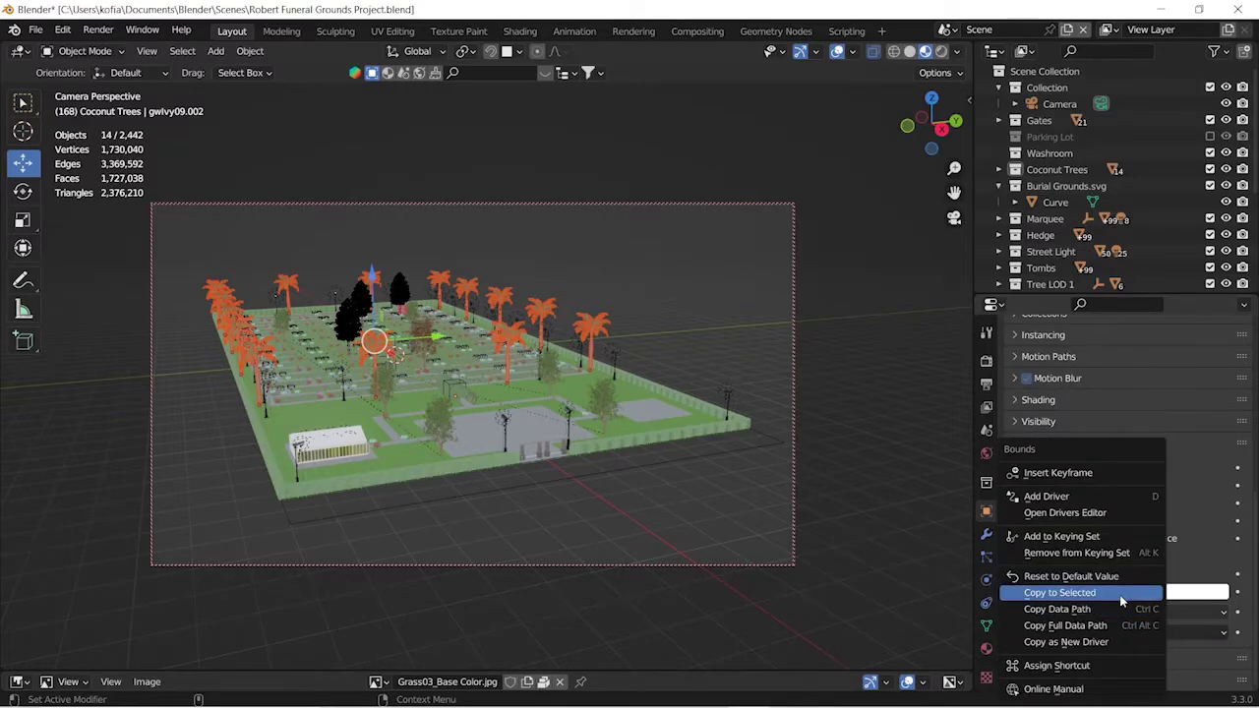
{"action": "key", "text": "Return"}
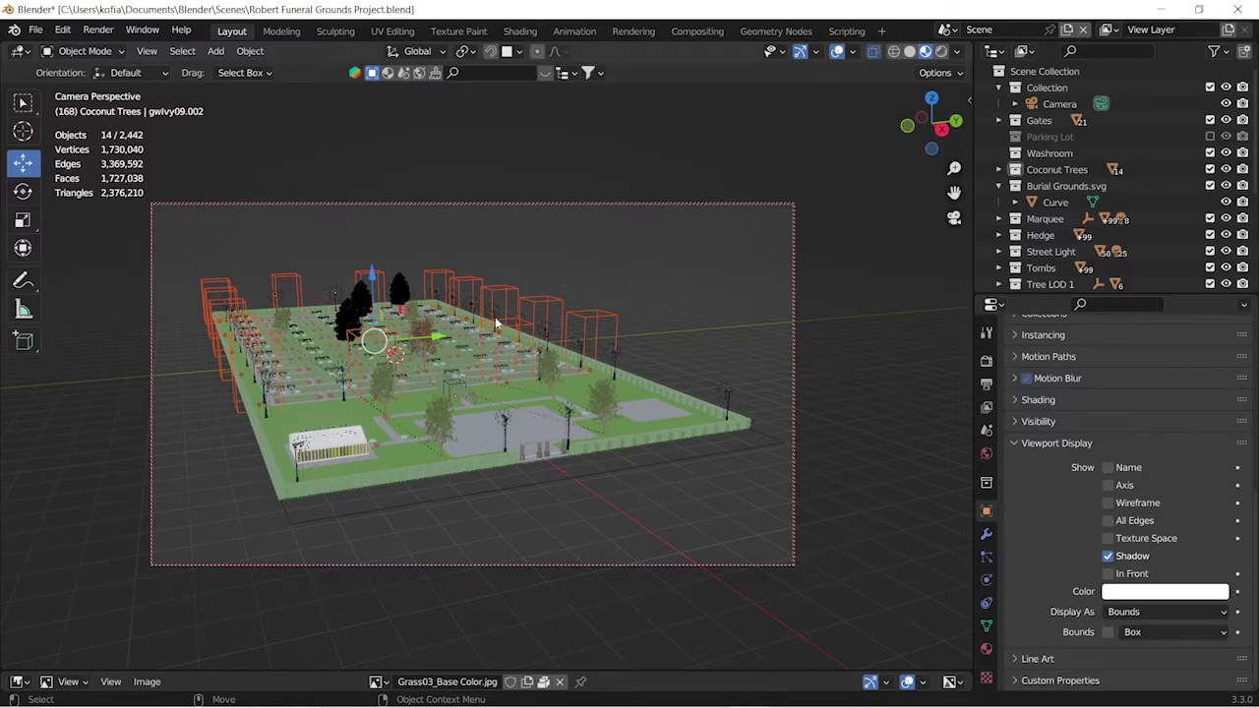
{"action": "left_click", "coordinate": [663, 334]}
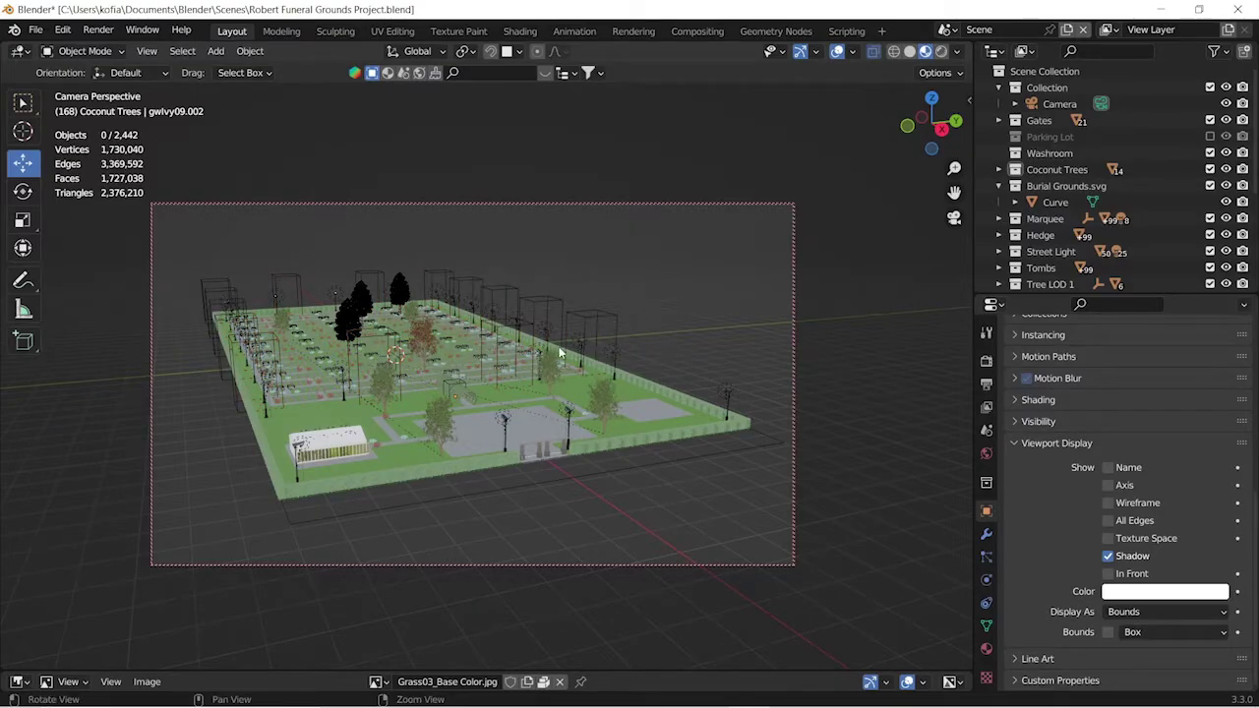
{"action": "middle_click_drag", "start_coordinate": [669, 346], "coordinate": [679, 384]}
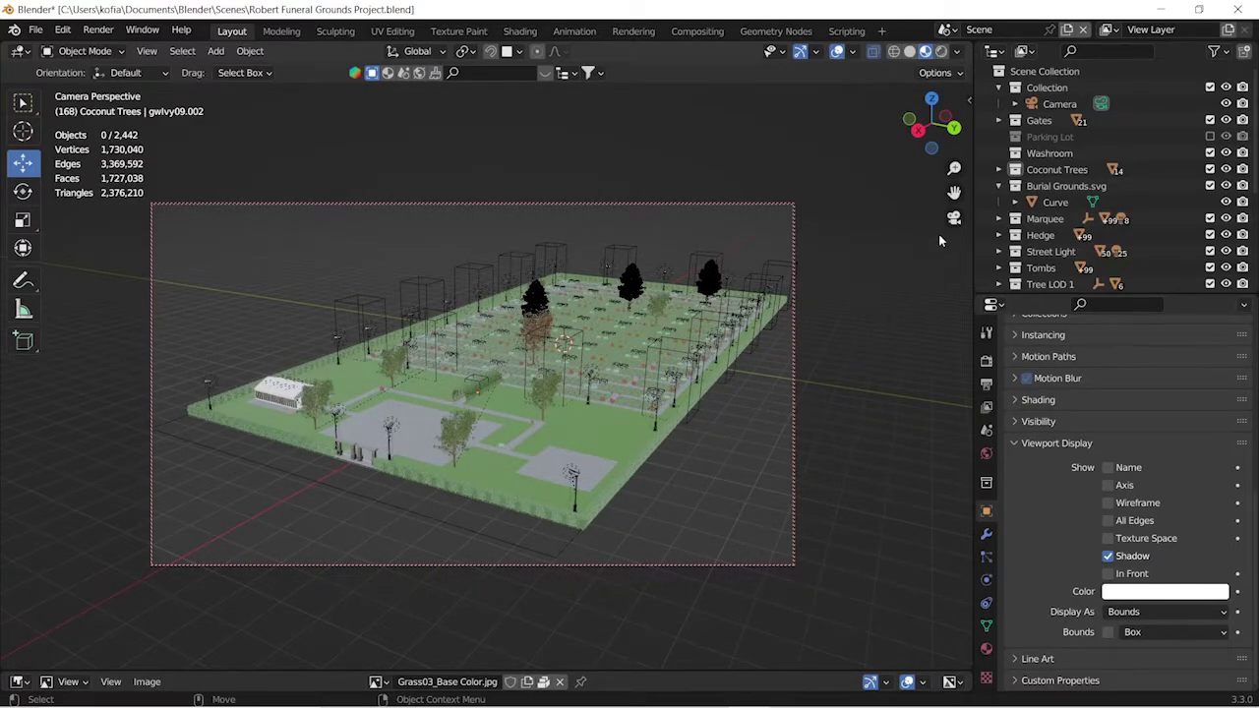
Display the objects of the hedge, remaining tree, street light and marquee collections as Bounds, copying the setting to each selection
{"action": "left_click", "coordinate": [1165, 611]}
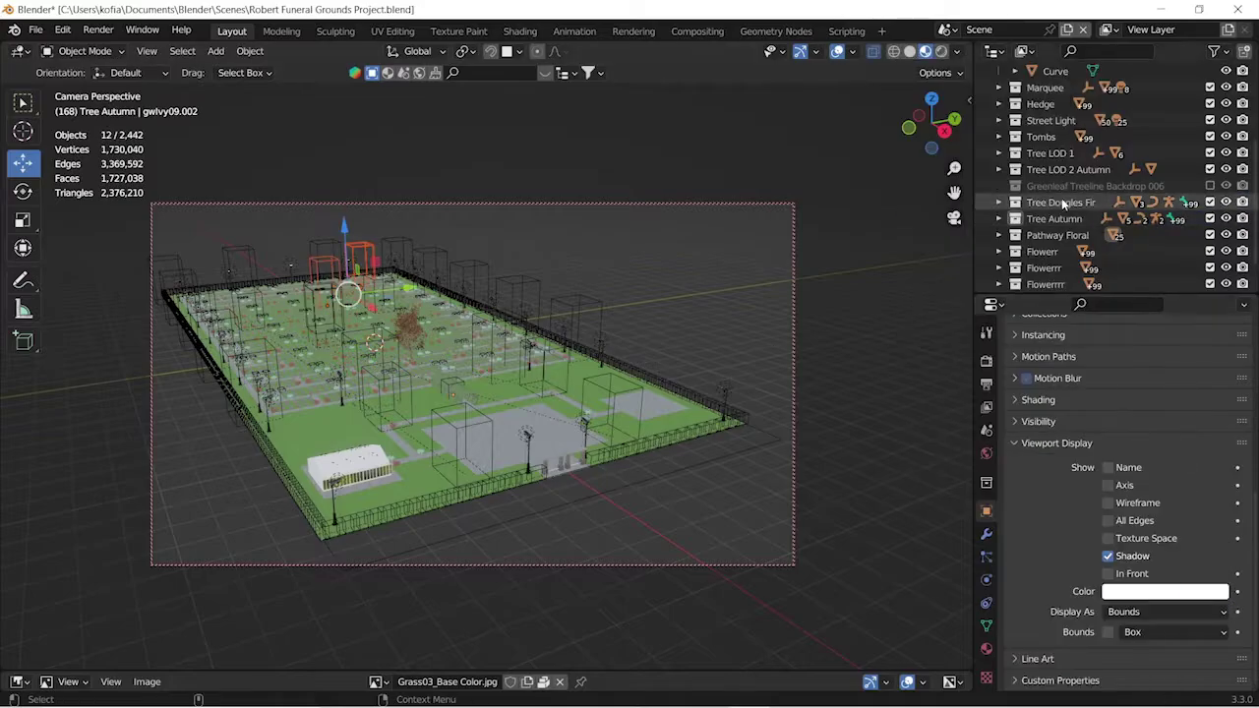
{"action": "right_click", "coordinate": [1003, 123]}
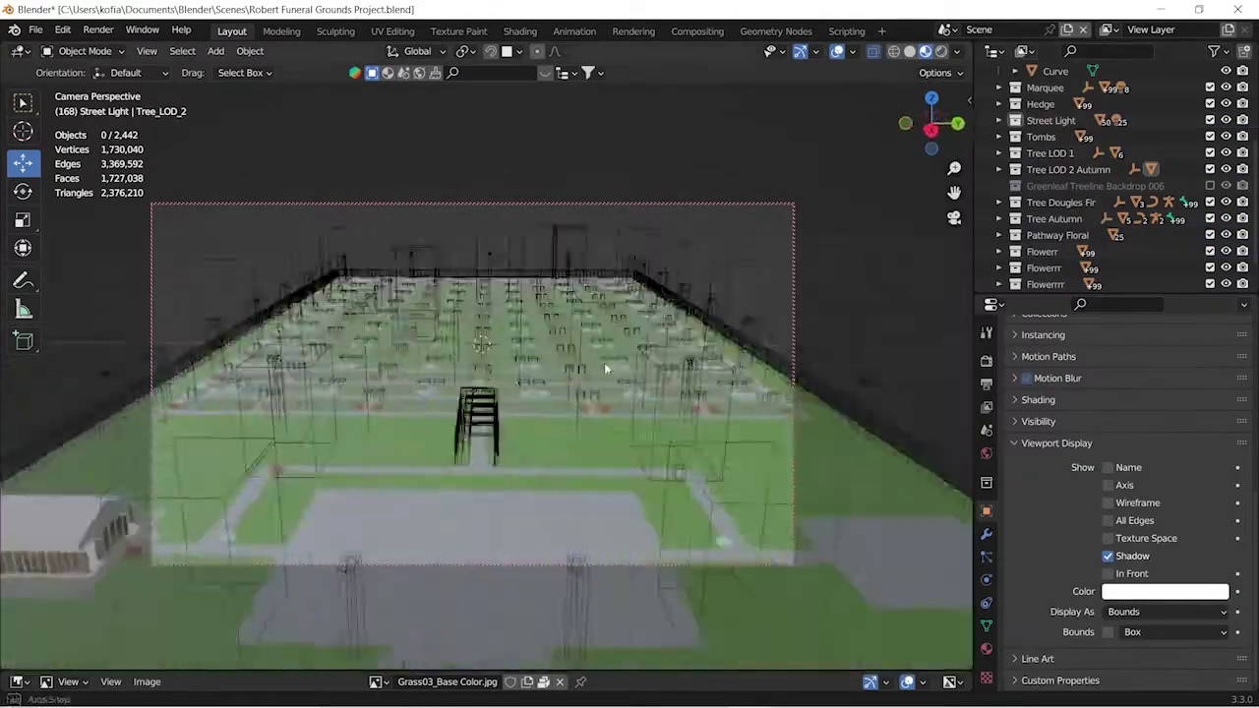
{"action": "left_click", "coordinate": [1165, 611]}
{"action": "left_click", "coordinate": [1144, 594]}
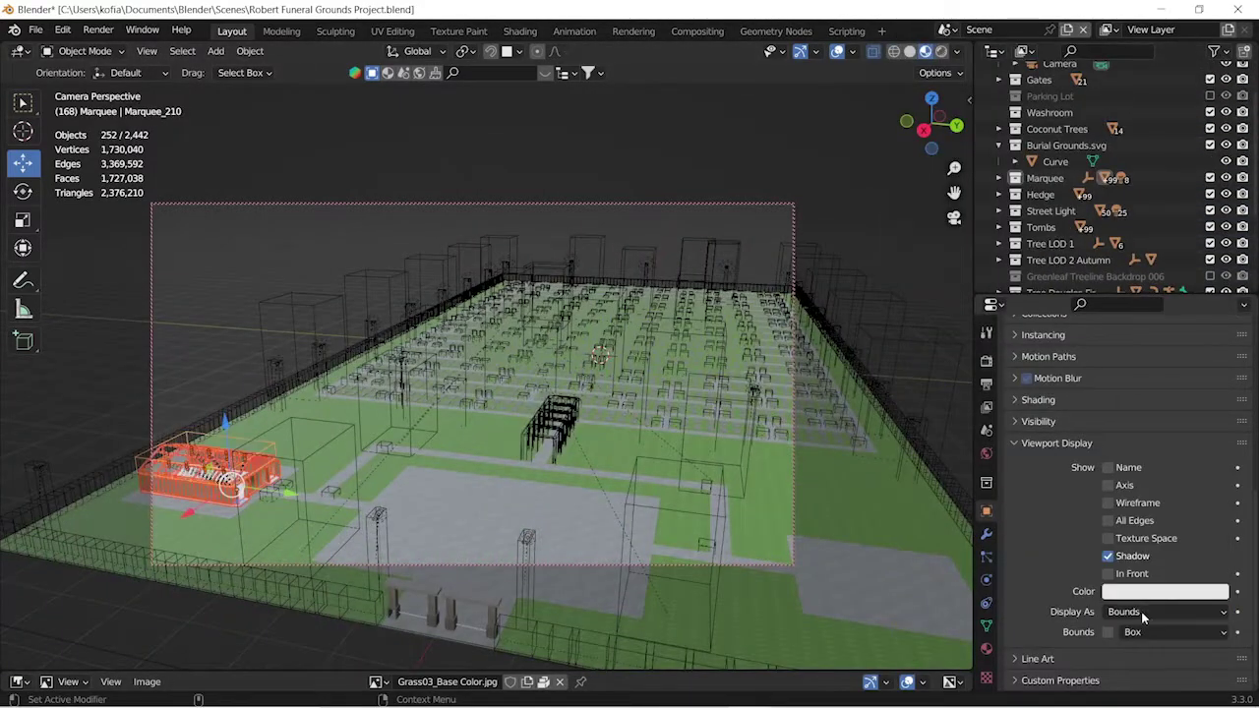
{"action": "right_click", "coordinate": [1140, 611]}
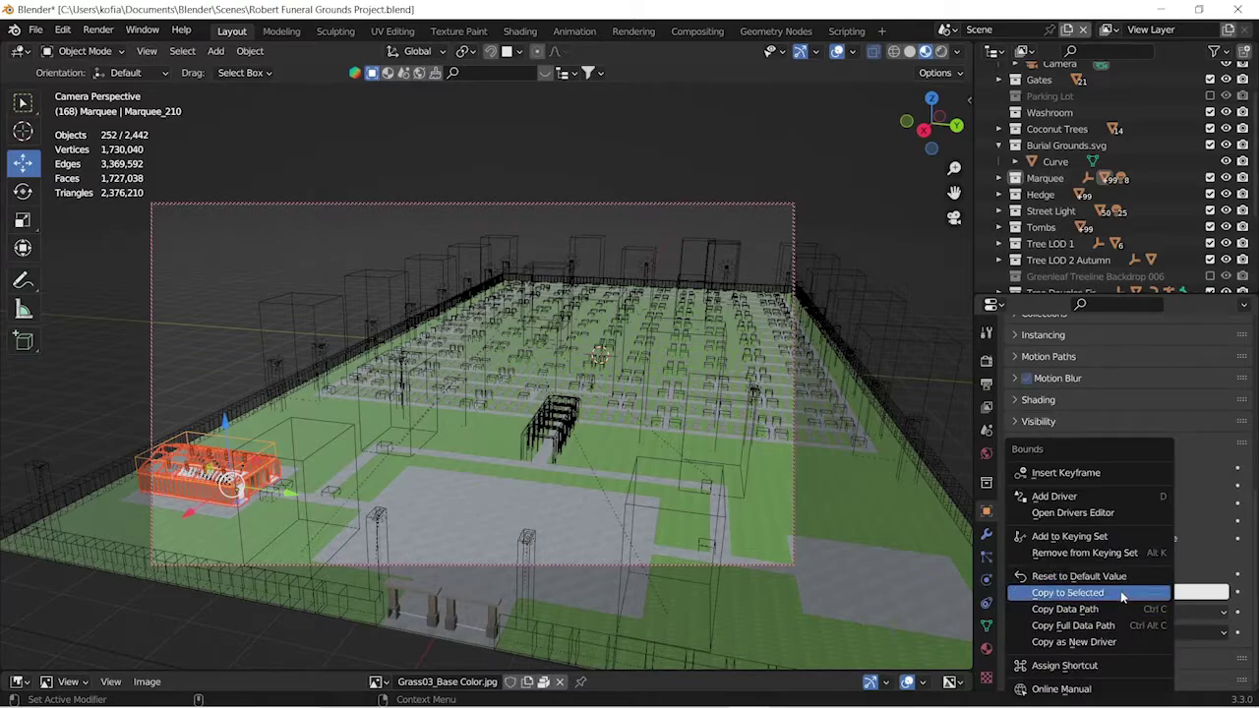
{"action": "left_click", "coordinate": [1121, 592]}
{"action": "left_click", "coordinate": [273, 383]}
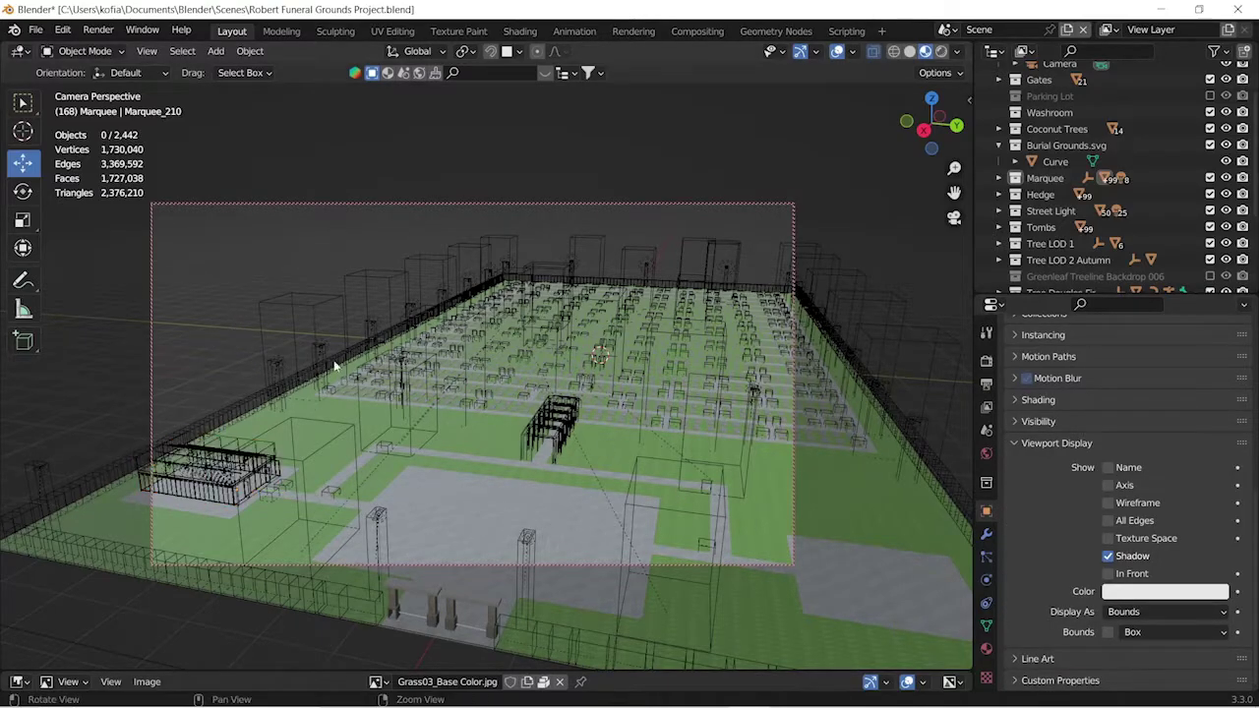
Orbit the scene in Rendered shading to examine viewport rendering speed with the objects displayed as bounds
{"action": "mouse_move", "coordinate": [330, 362]}
{"action": "middle_mouse_down"}
{"action": "mouse_move", "coordinate": [327, 347]}
{"action": "mouse_move", "coordinate": [559, 405]}
{"action": "mouse_move", "coordinate": [502, 331]}
{"action": "mouse_move", "coordinate": [466, 322]}
{"action": "mouse_move", "coordinate": [379, 339]}
{"action": "mouse_move", "coordinate": [495, 343]}
{"action": "mouse_move", "coordinate": [75, 334]}
{"action": "mouse_move", "coordinate": [321, 390]}
{"action": "mouse_move", "coordinate": [457, 361]}
{"action": "mouse_move", "coordinate": [485, 325]}
{"action": "mouse_move", "coordinate": [523, 341]}
{"action": "mouse_move", "coordinate": [489, 340]}
{"action": "mouse_move", "coordinate": [458, 386]}
{"action": "middle_mouse_up"}
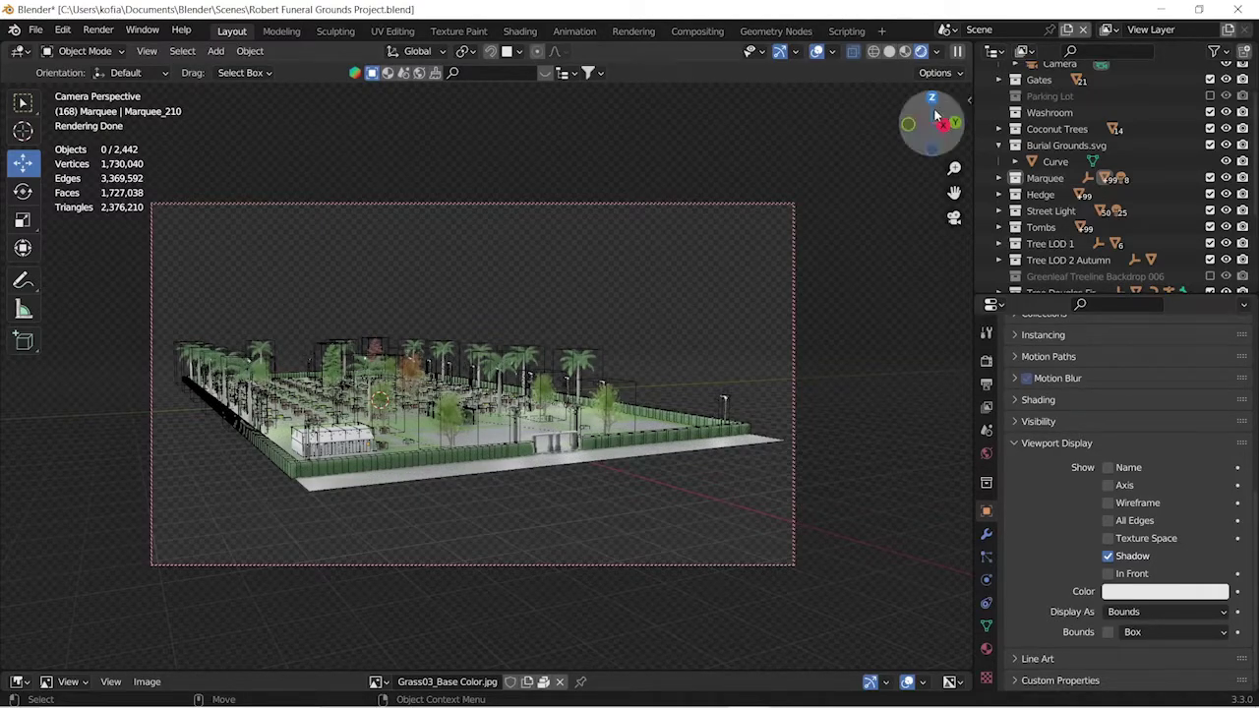
{"action": "mouse_move", "coordinate": [931, 124]}
{"action": "left_mouse_down"}
{"action": "mouse_move", "coordinate": [977, 129]}
{"action": "mouse_move", "coordinate": [931, 126]}
{"action": "left_mouse_up"}
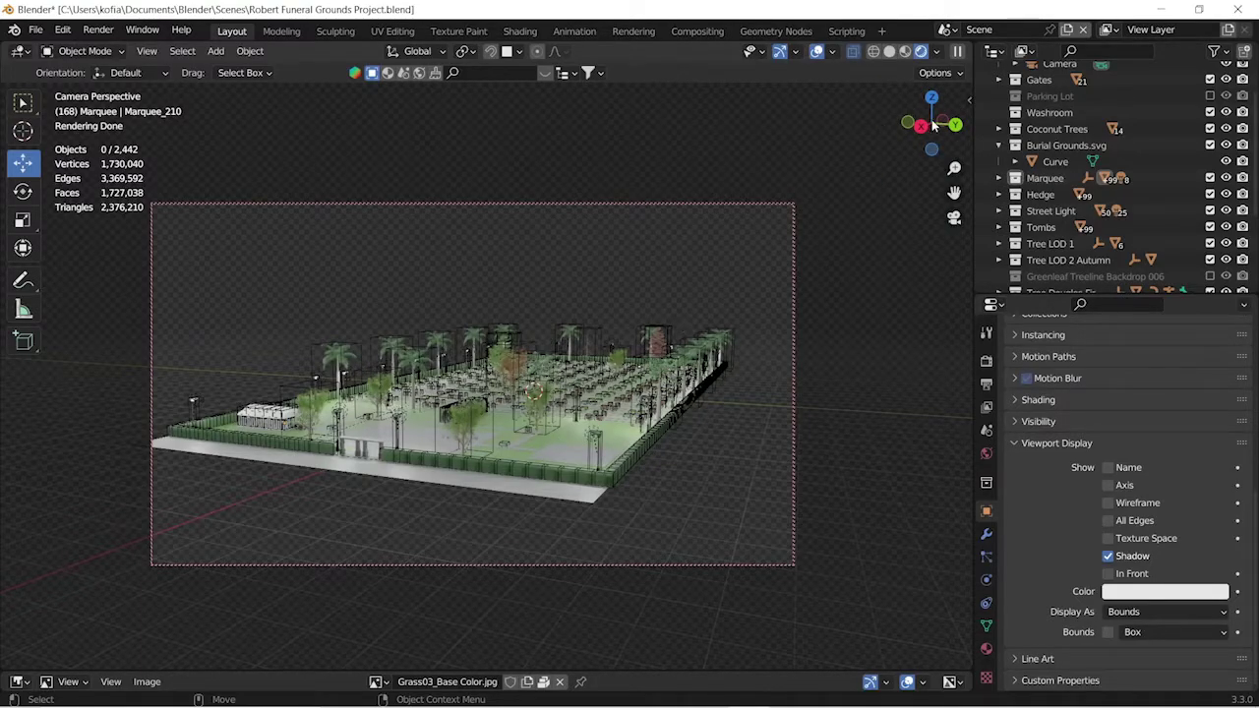
{"action": "left_click_drag", "start_coordinate": [932, 123], "coordinate": [989, 123]}
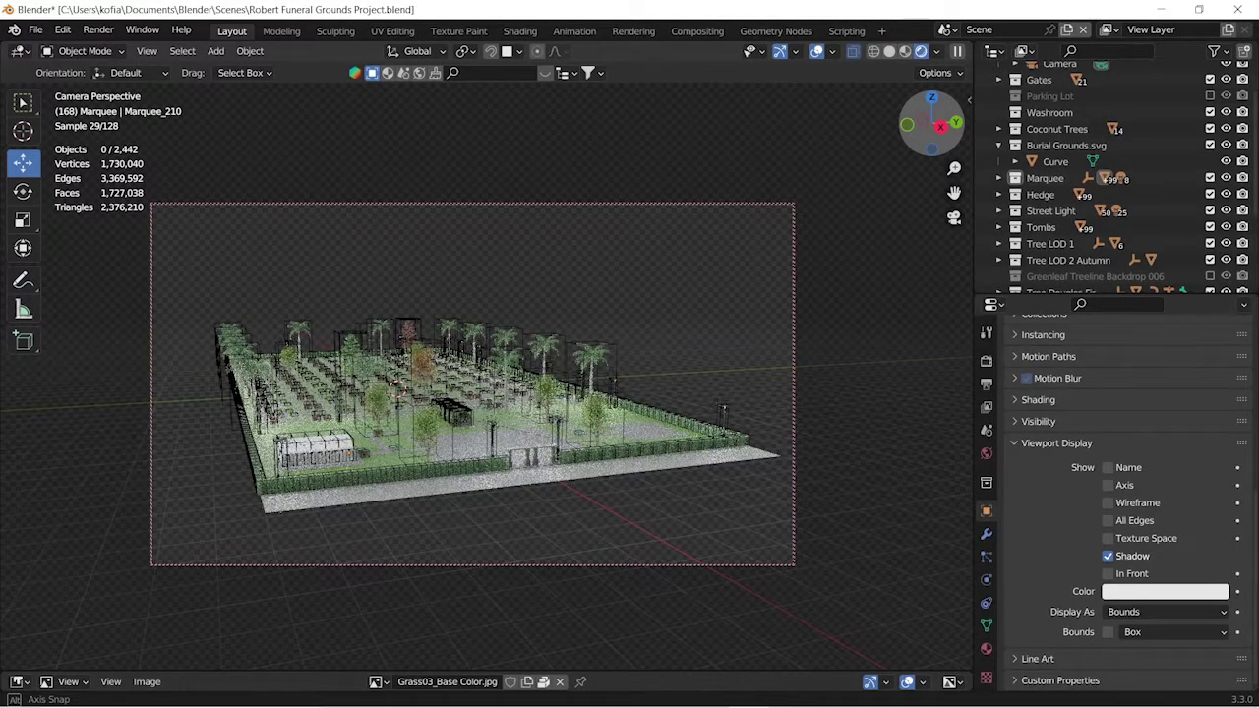
{"action": "left_click_drag", "start_coordinate": [934, 123], "coordinate": [942, 127]}
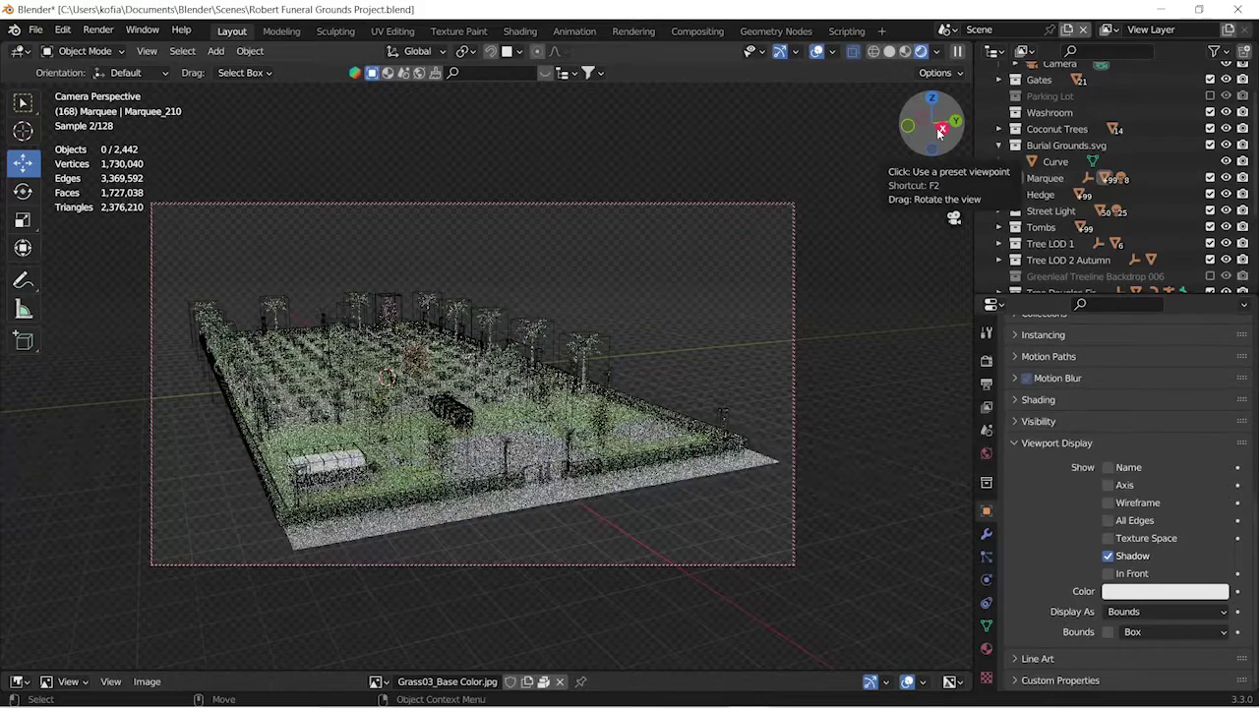